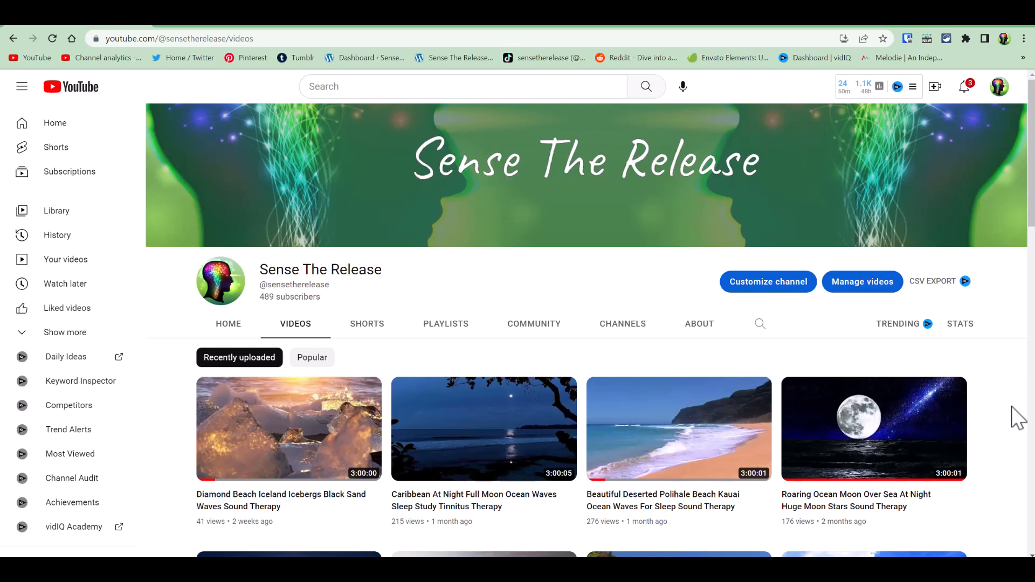
Look through the recently uploaded videos on the Sense The Release YouTube channel.
scroll(1017, 417, down, 3)
scroll(1017, 417, down, 1)
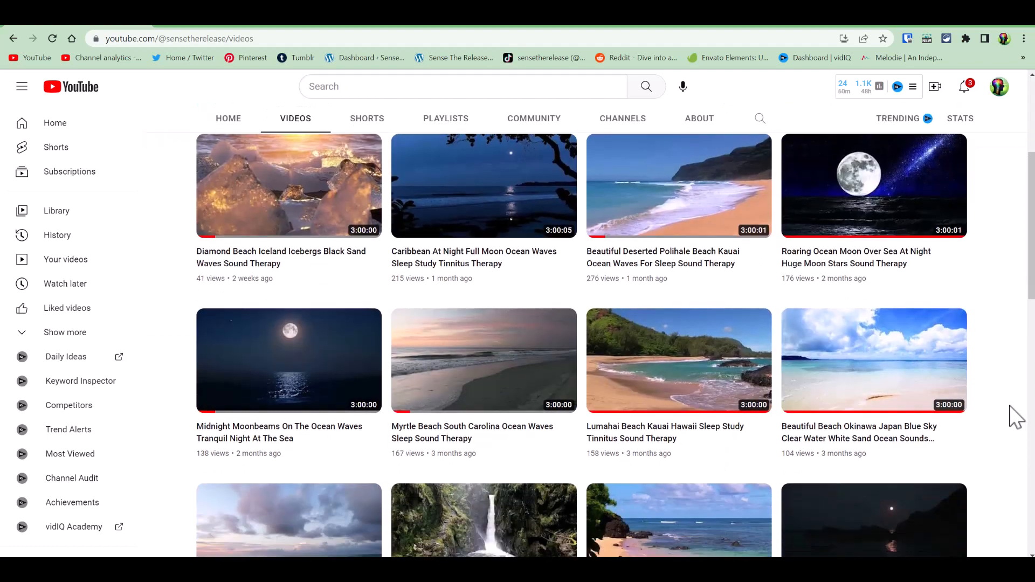
scroll(1017, 417, up, 4)
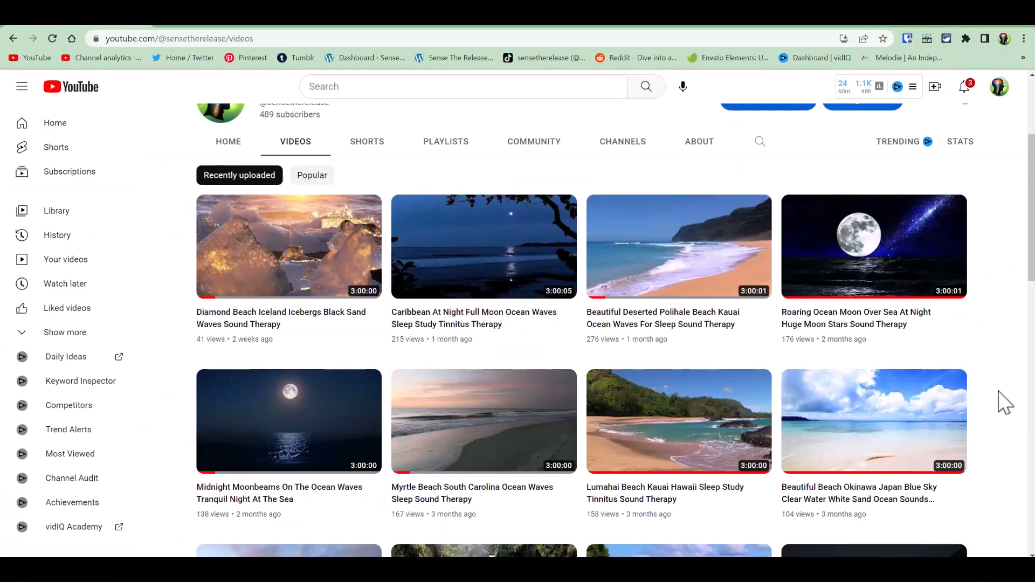
scroll(1003, 402, down, 4)
scroll(997, 391, up, 6)
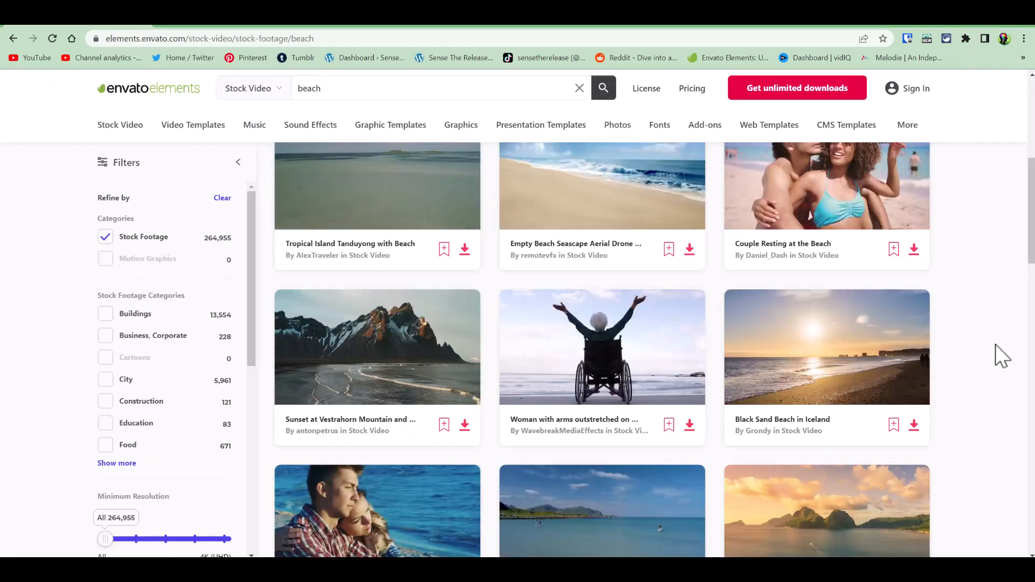
Browse the beach and waterfall stock footage results on Envato Elements and preview several aerial waterfall clips.
scroll(995, 344, up, 2)
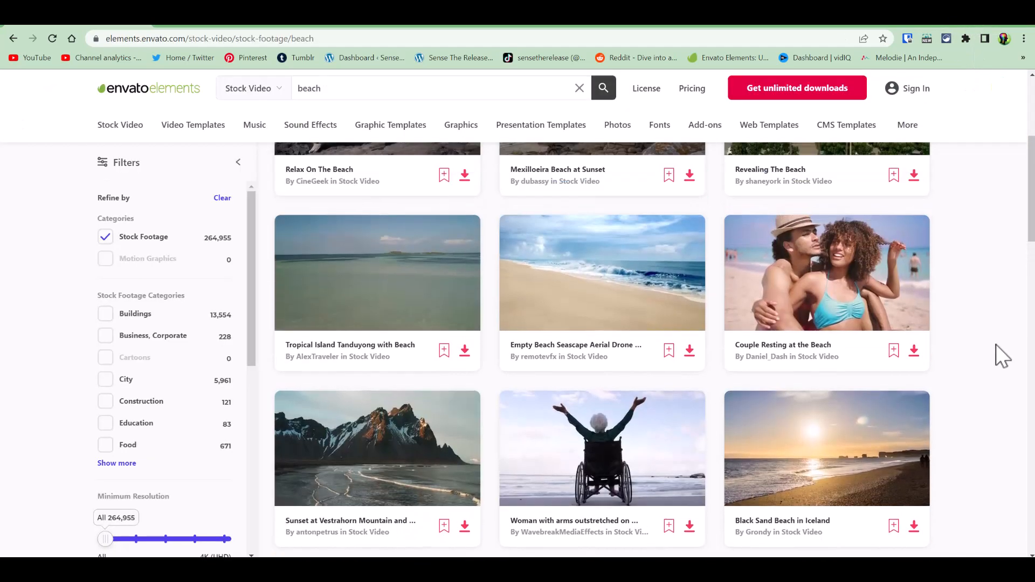
scroll(989, 344, down, 6)
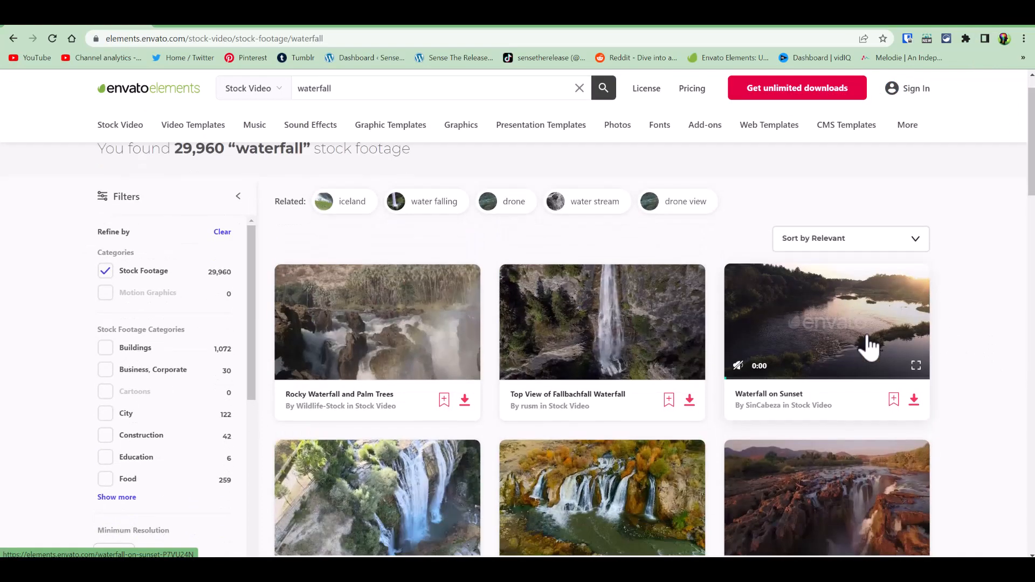
scroll(940, 347, down, 8)
scroll(944, 348, down, 3)
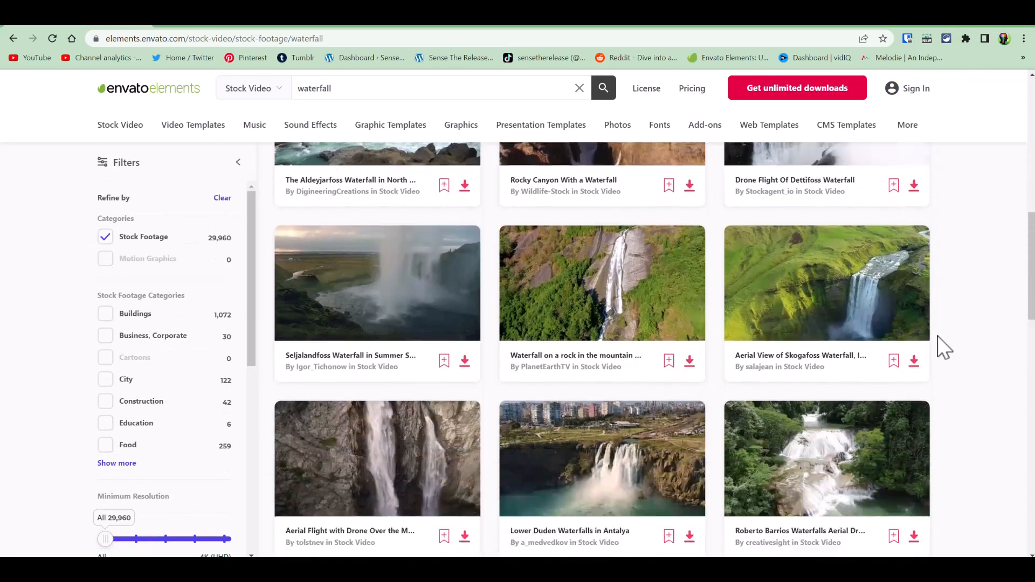
scroll(942, 336, down, 2)
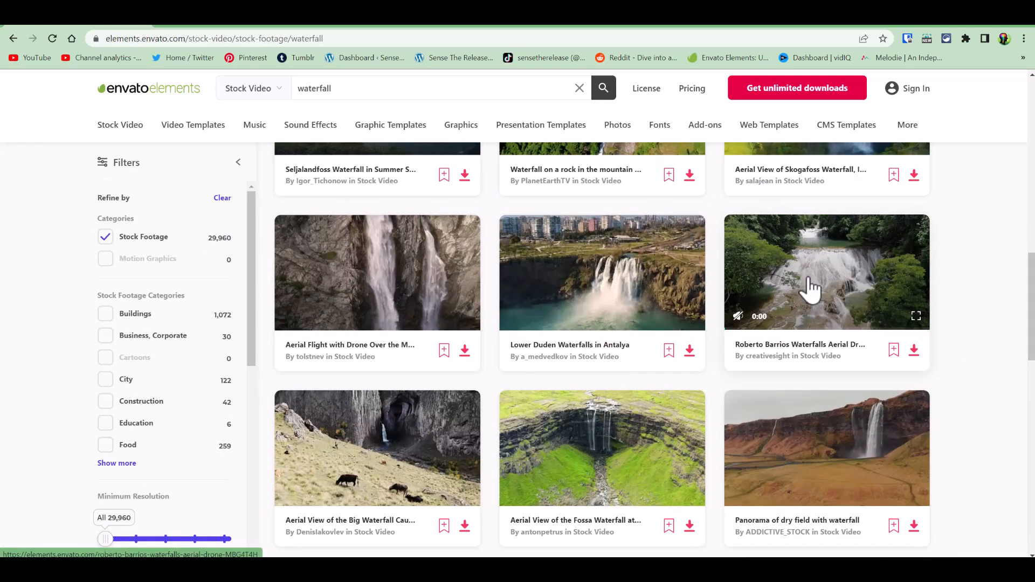
mouse_move(626, 287)
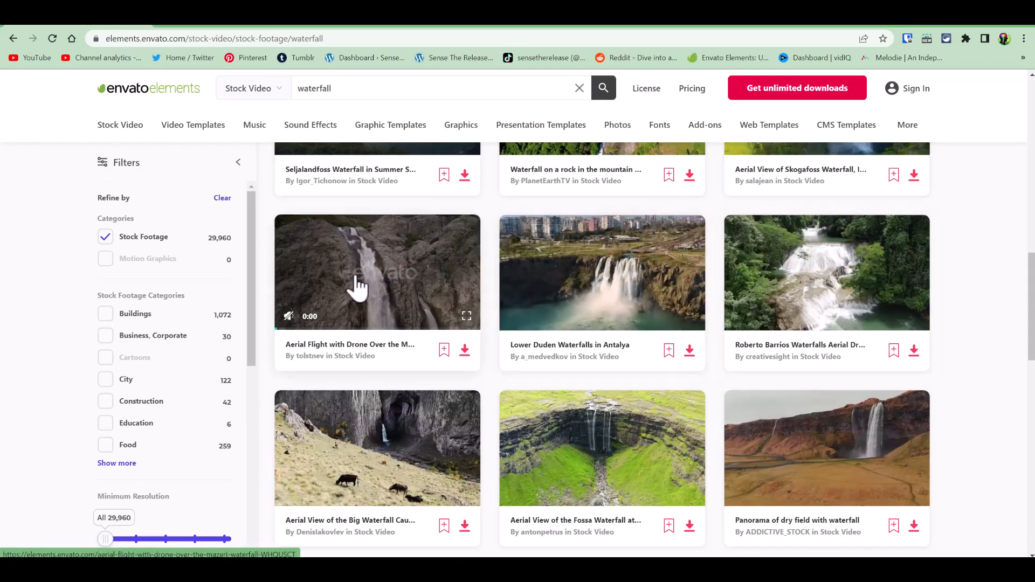
mouse_move(613, 491)
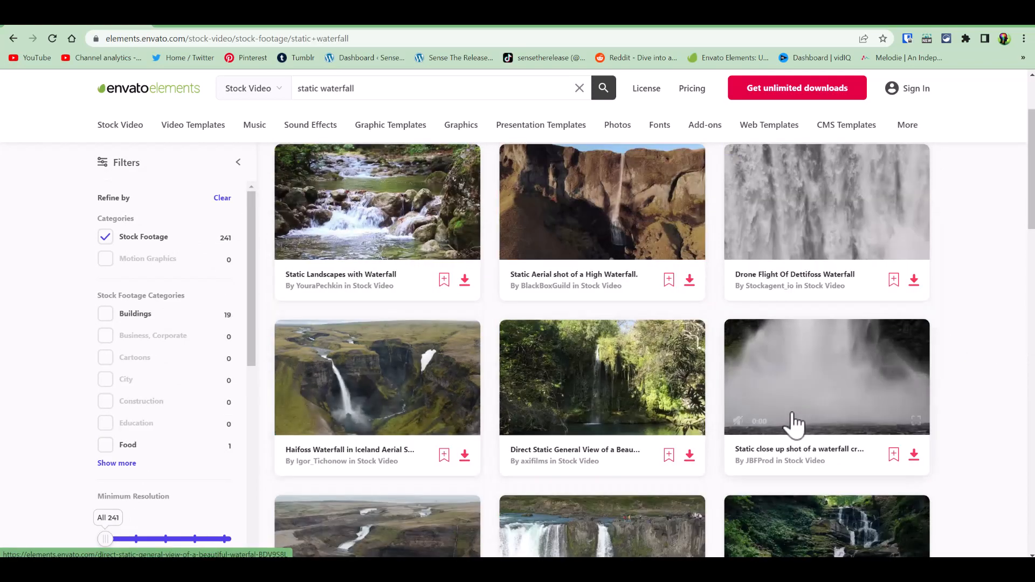
Preview clips in the static waterfall stock footage results to find one shot with a fixed camera.
mouse_move(814, 411)
scroll(814, 412, down, 3)
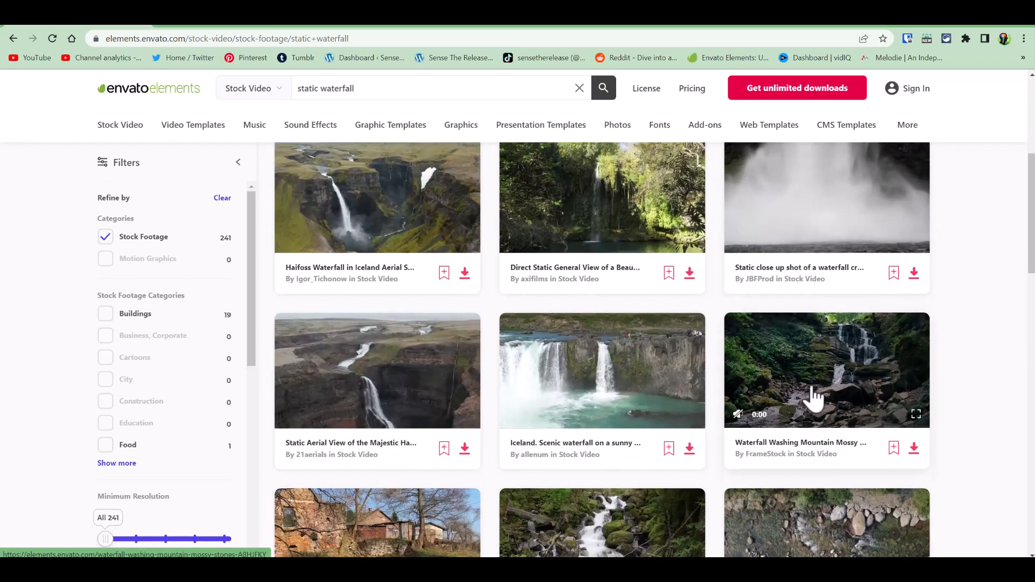
mouse_move(624, 397)
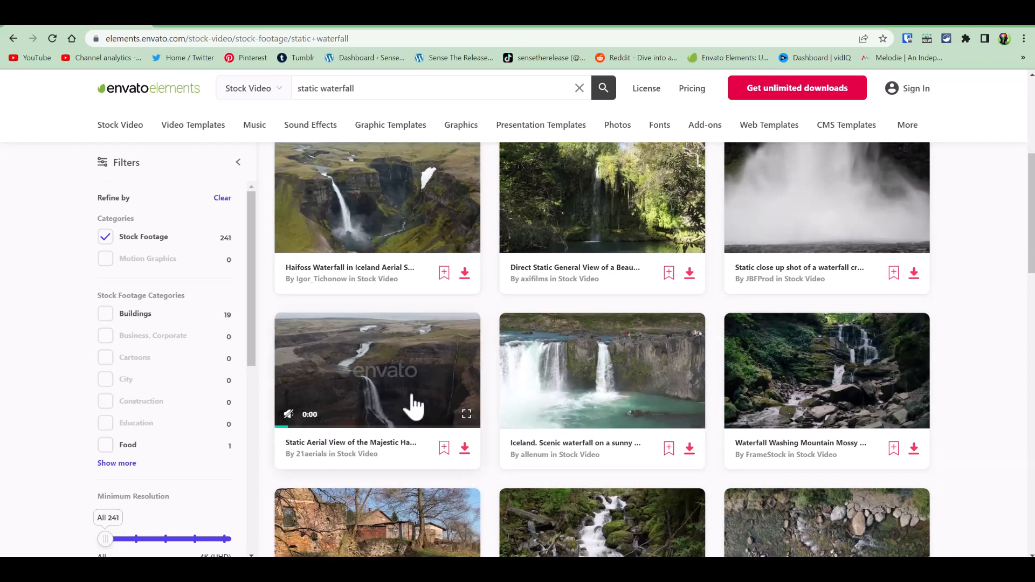
scroll(416, 399, down, 3)
mouse_move(417, 402)
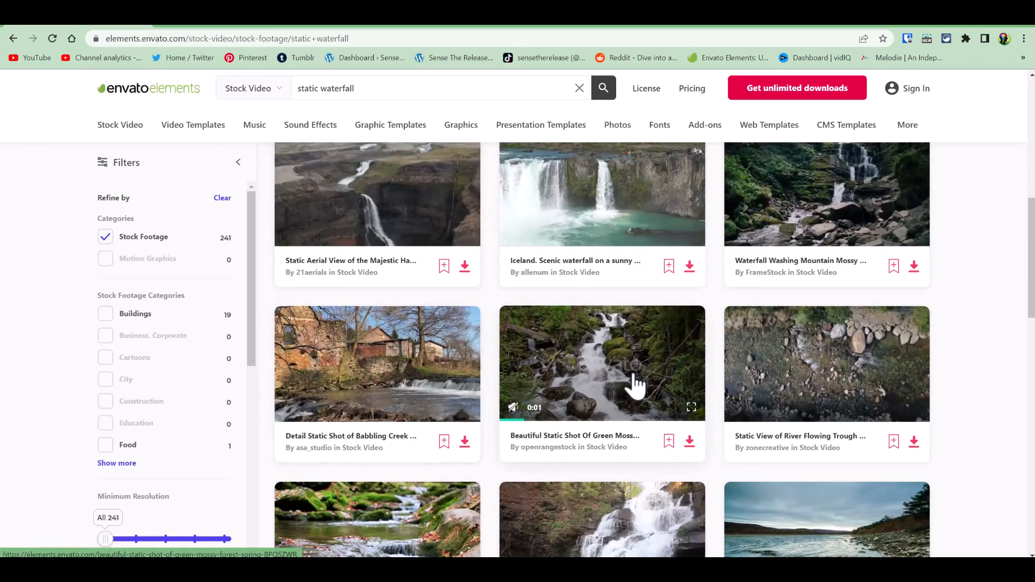
Open the static shot of the green mossy forest spring and play its preview.
click(660, 386)
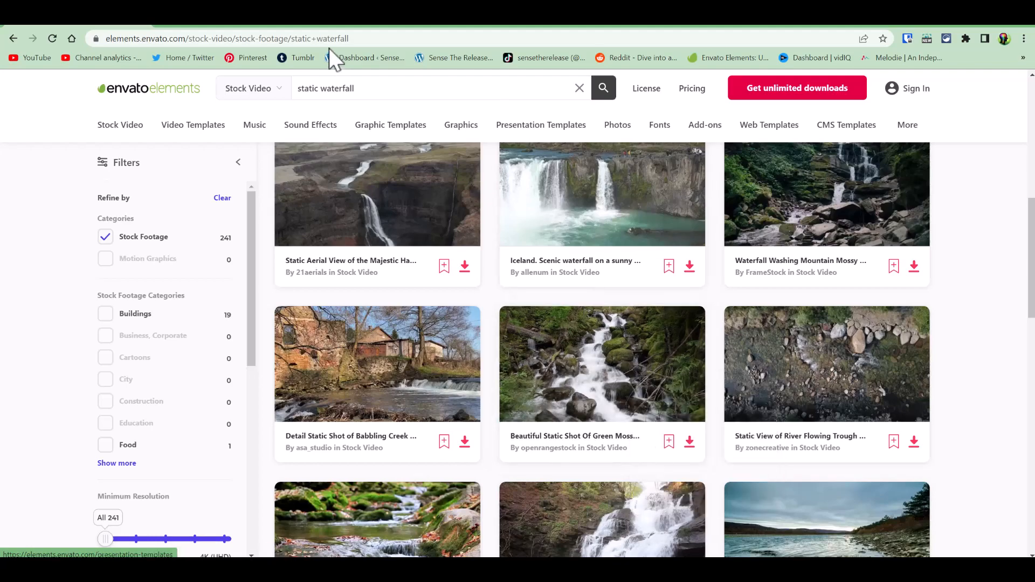
click(217, 26)
scroll(511, 326, down, 1)
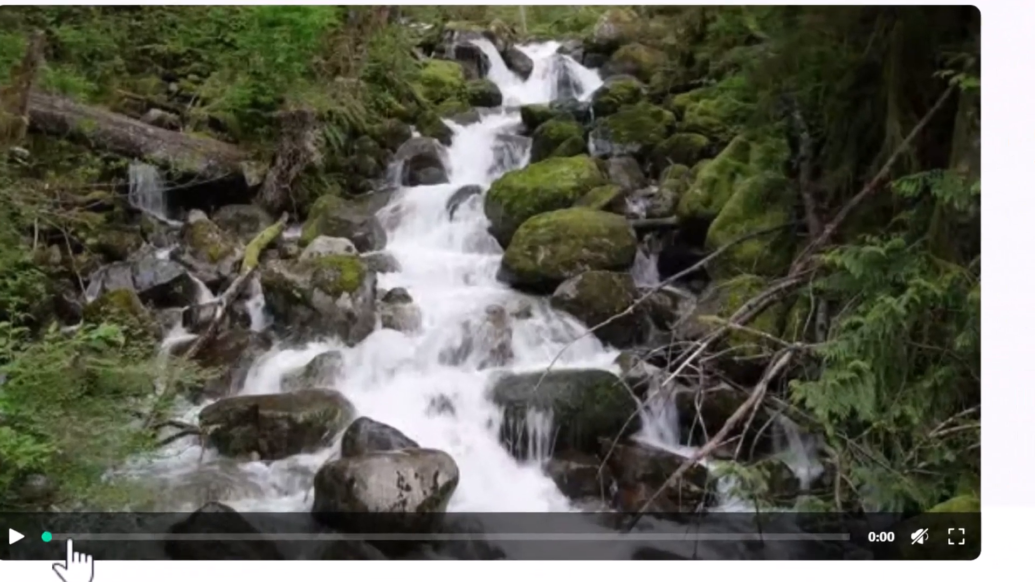
click(107, 547)
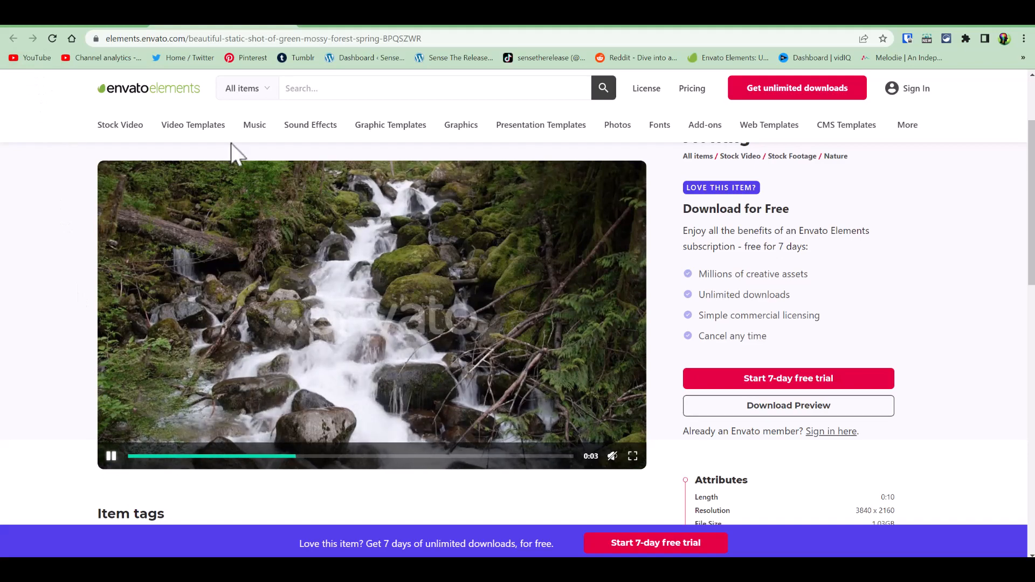
Play the Waves on the beach of Tenerife video from the desktop and check its file size in its properties.
click(1022, 11)
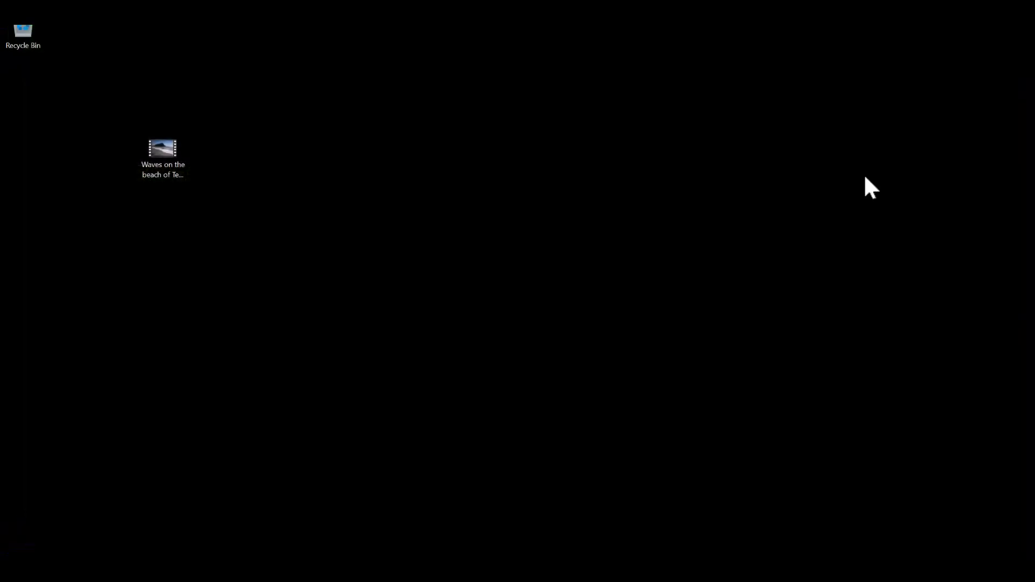
double_click(166, 153)
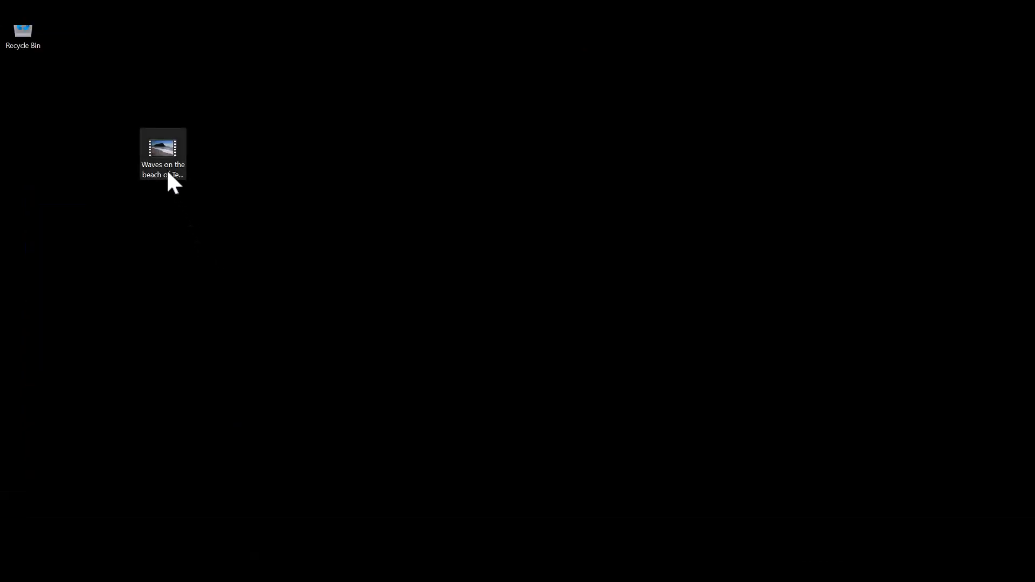
right_click(168, 171)
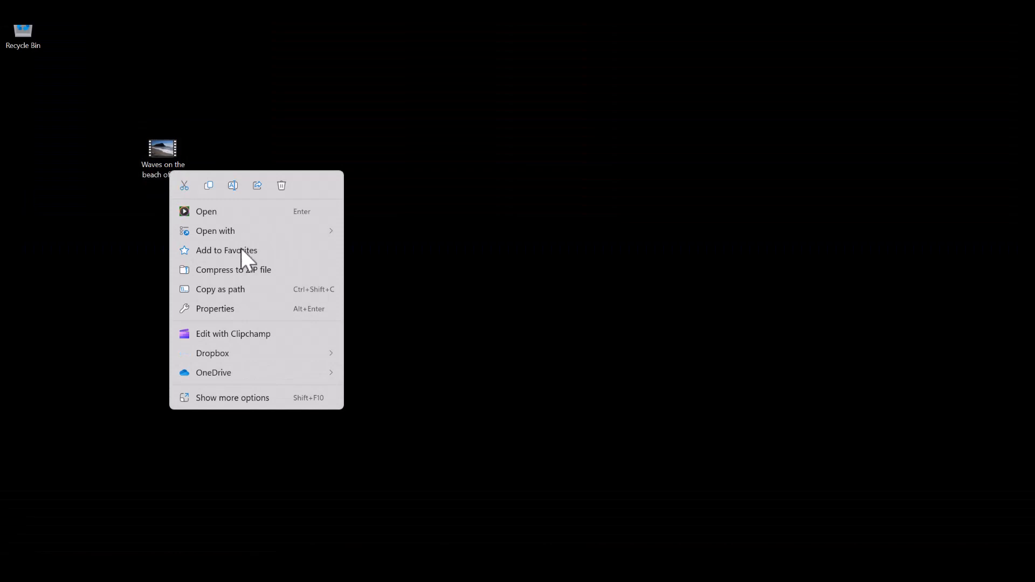
click(234, 309)
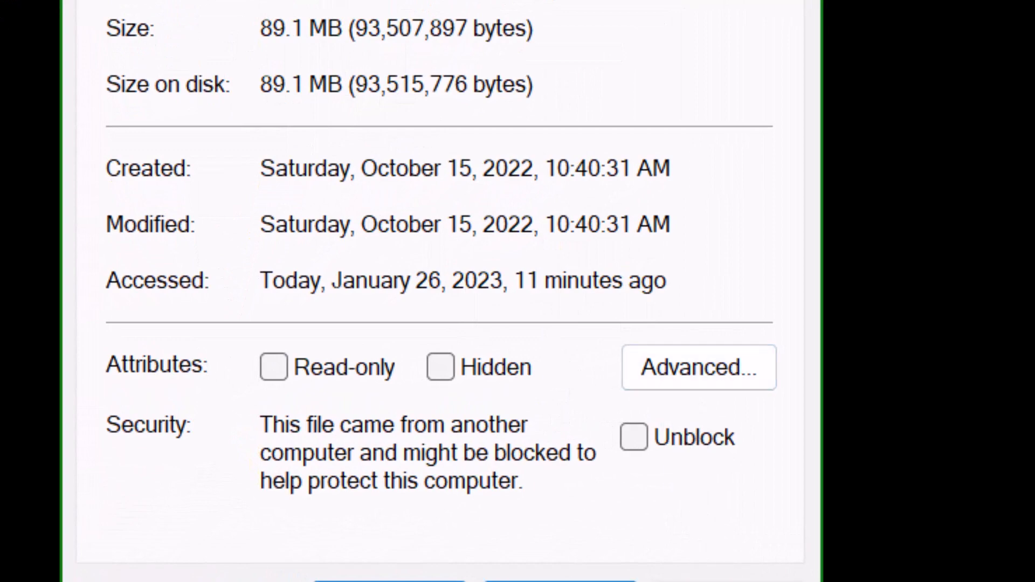
click(593, 581)
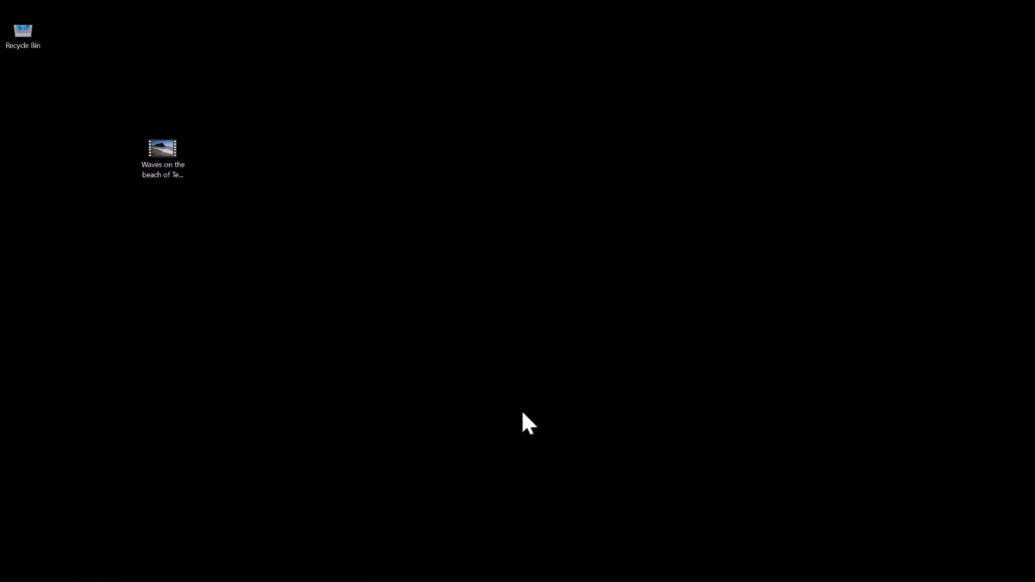
Launch Shutter Encoder and add the Waves on the beach of Tenerife video from the desktop to its file list.
key(super)
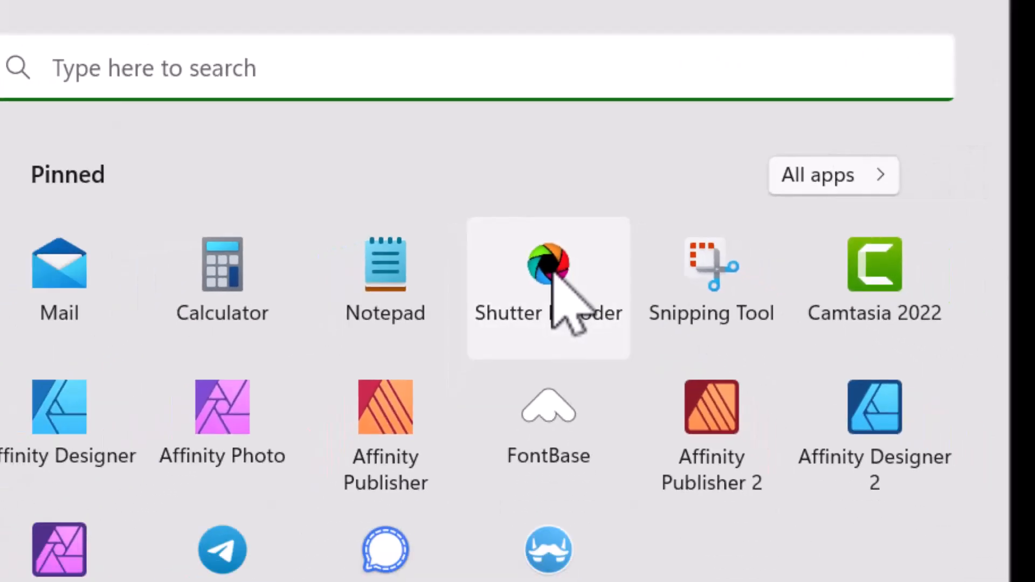
click(549, 221)
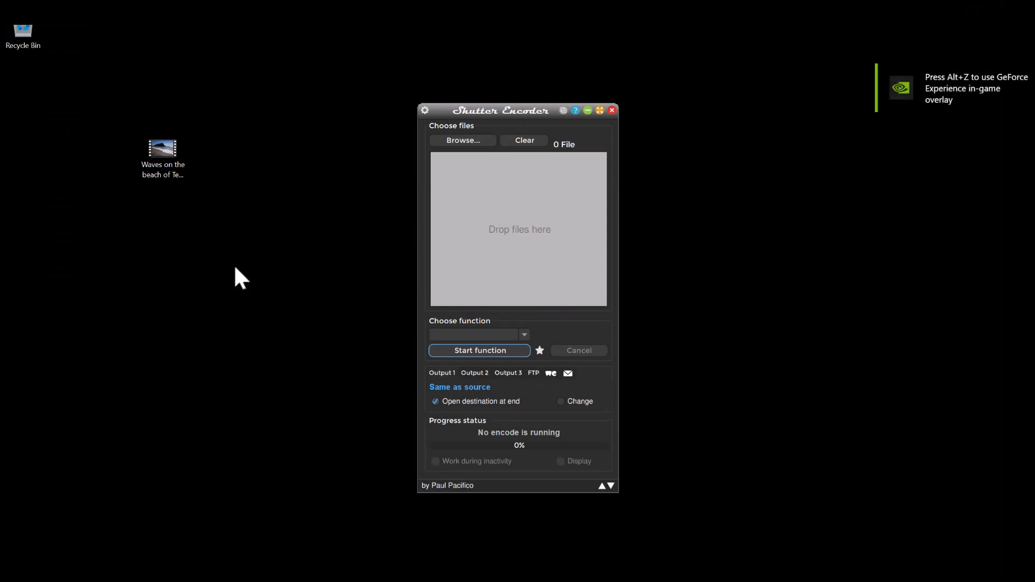
drag(162, 151, 490, 207)
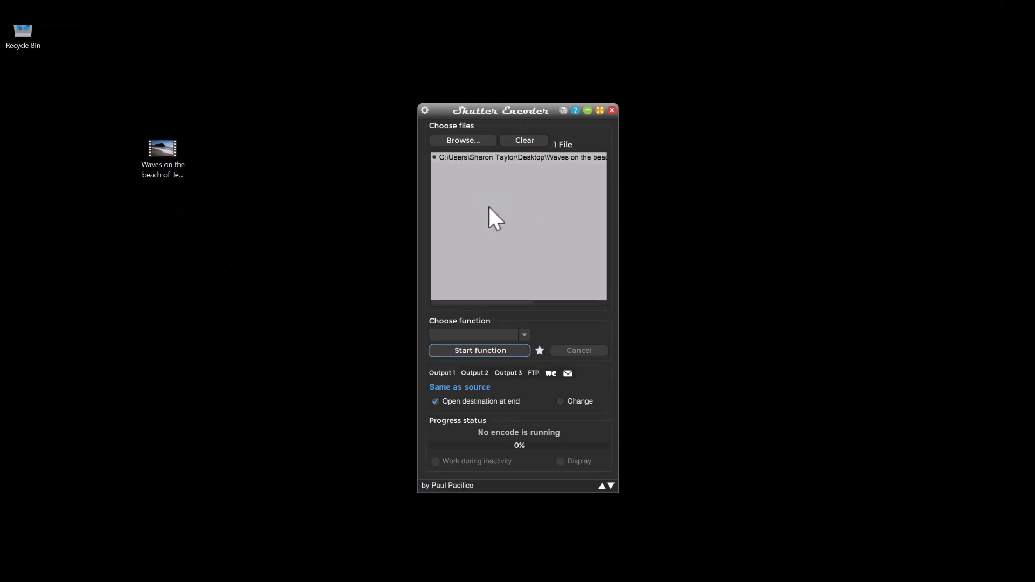
Encode the video with the H.264 function as .mp4 and compare the output's file size with the original.
click(525, 335)
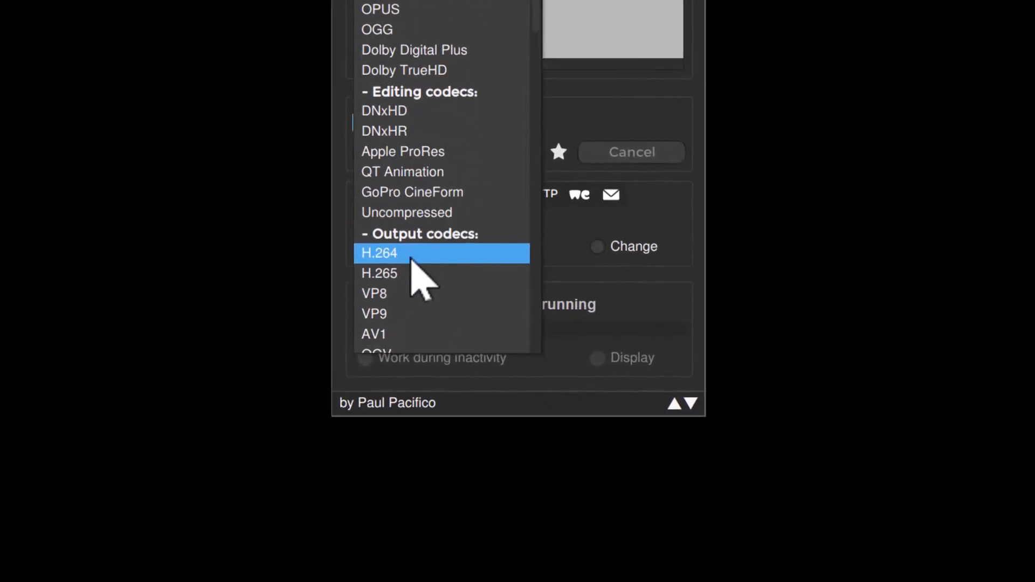
click(412, 254)
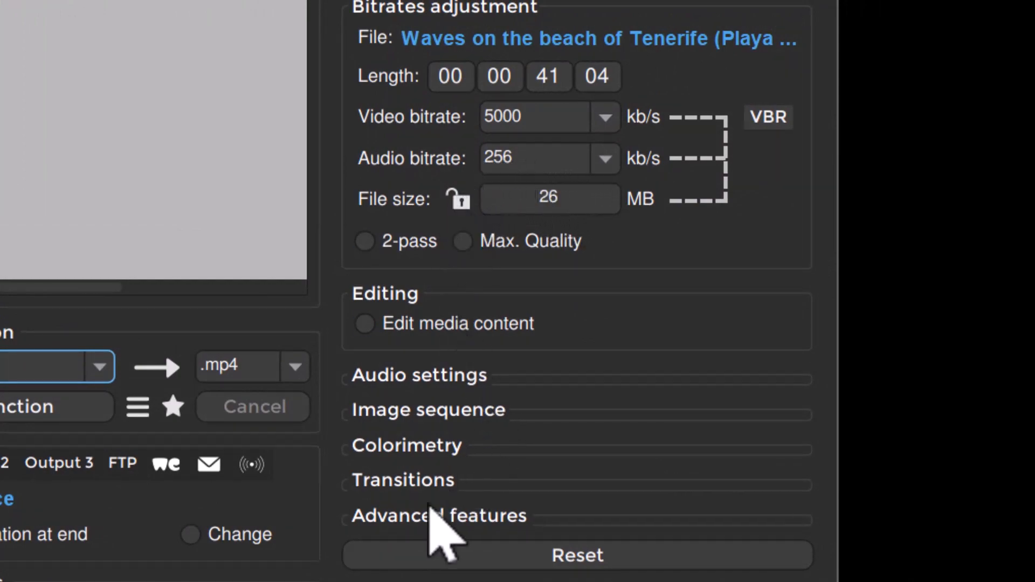
click(57, 407)
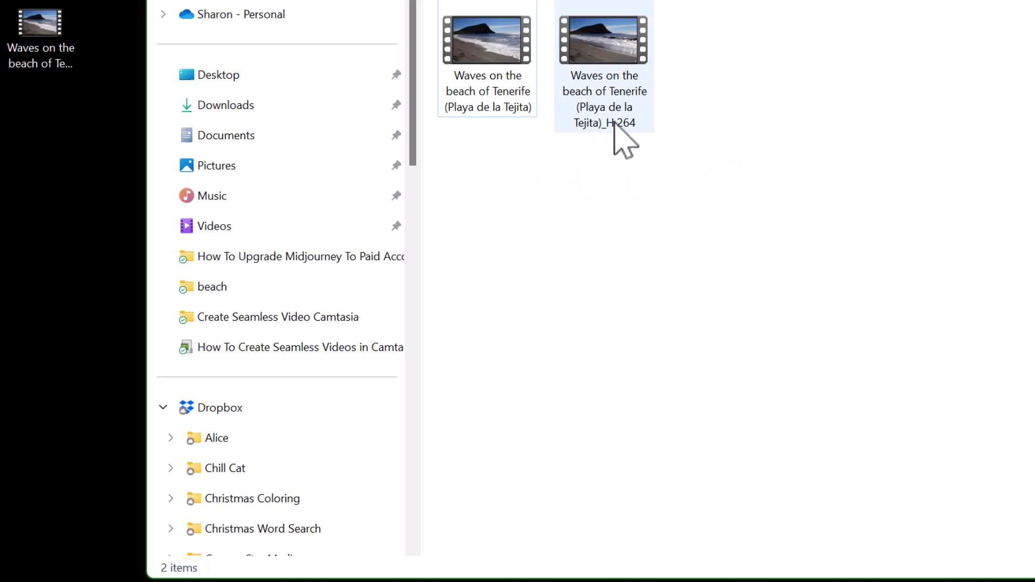
click(621, 124)
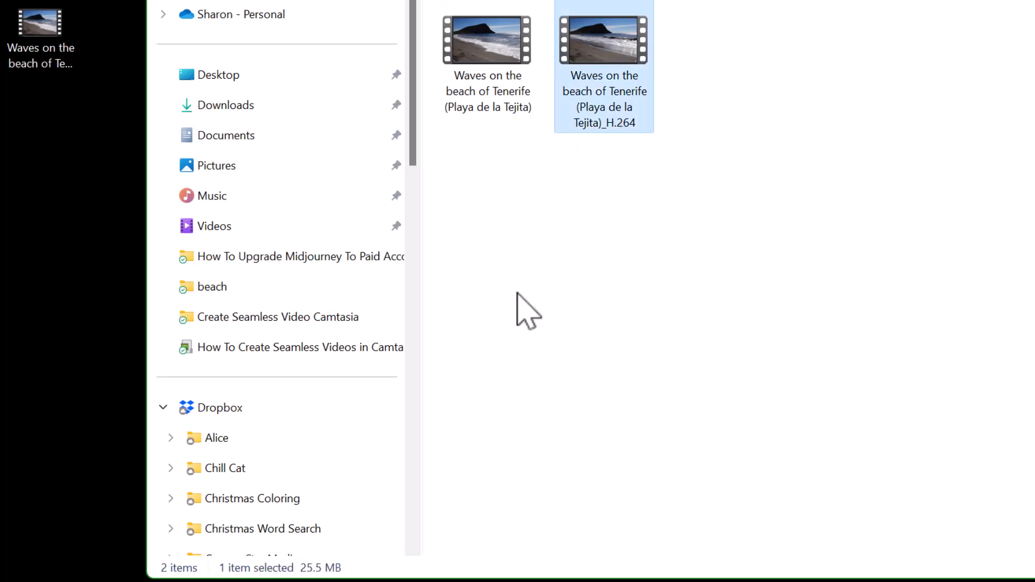
click(470, 102)
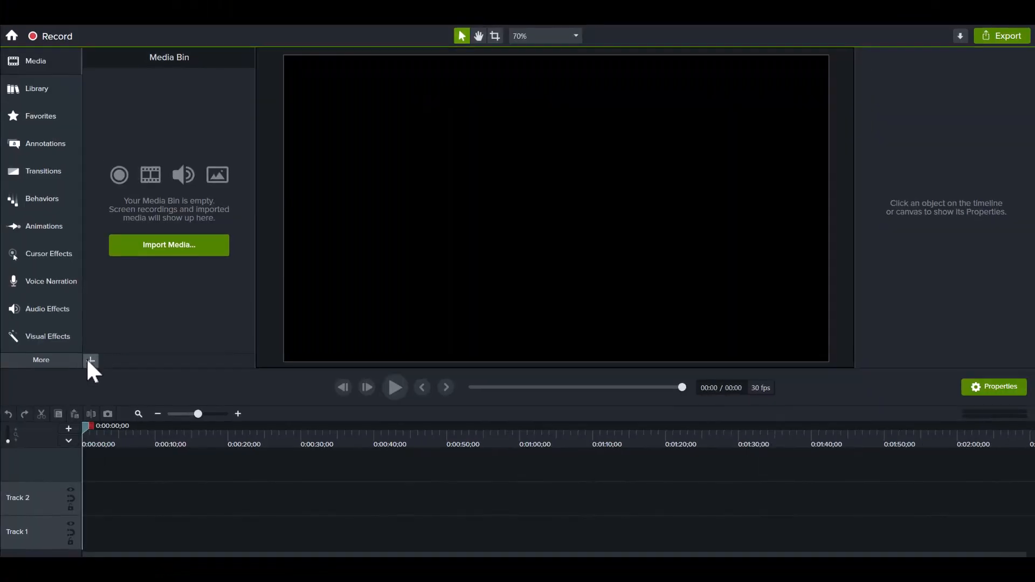
In Camtasia, import the beach wave video into the media bin and place it at the start of Track 1.
click(89, 361)
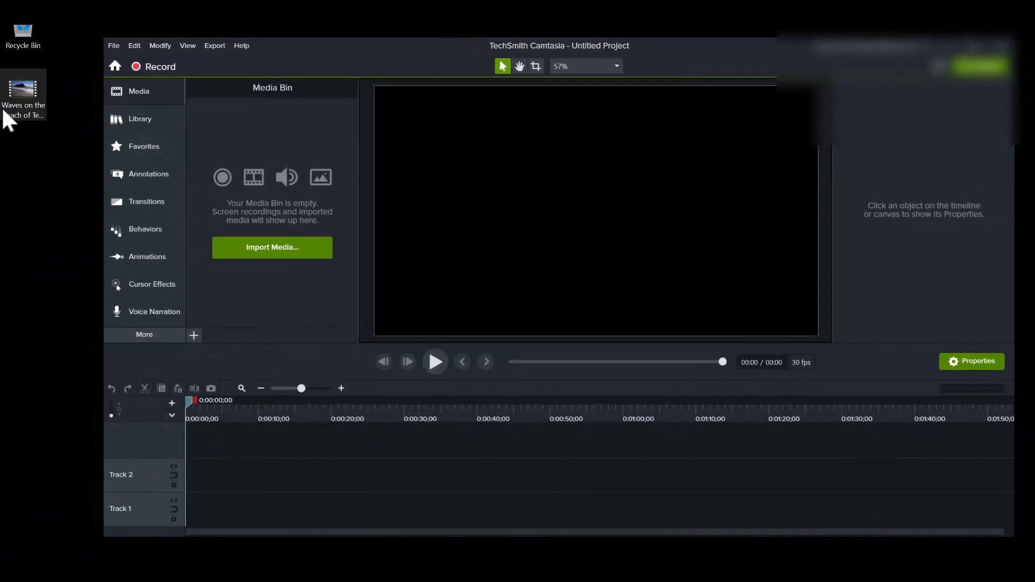
drag(27, 86, 272, 299)
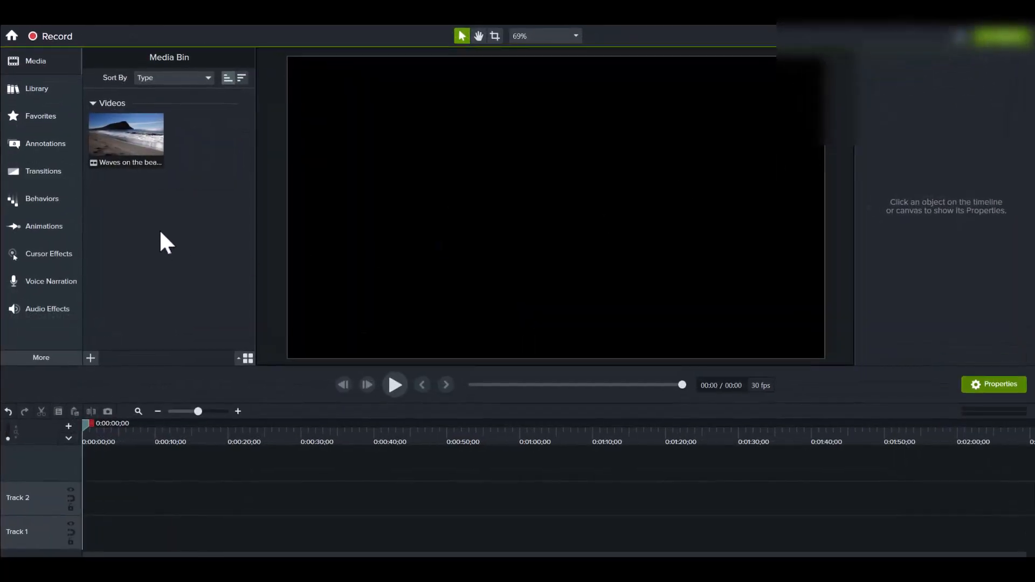
drag(127, 135, 79, 536)
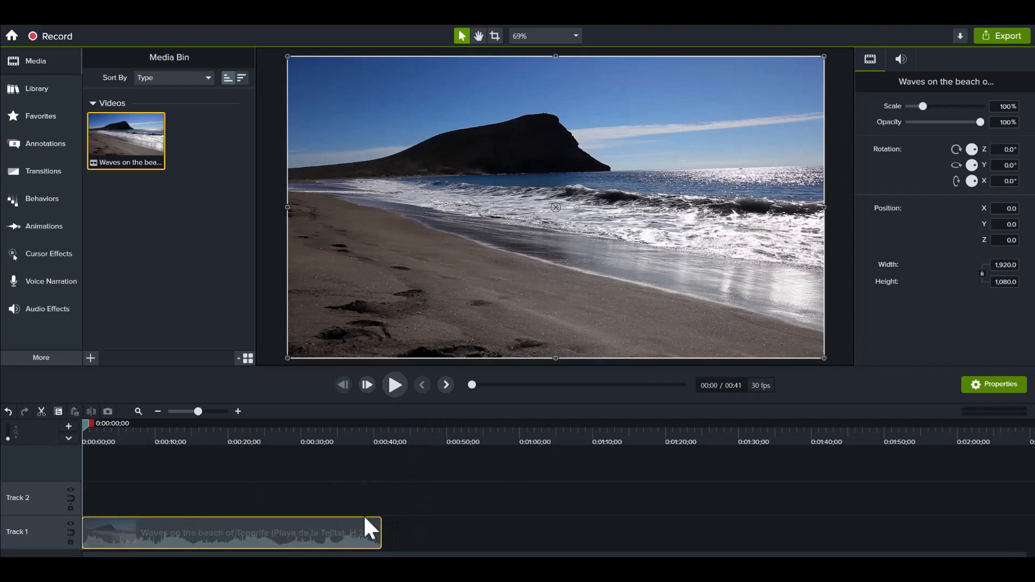
Lower the audio gain of the beach clip on Track 1 to 2%.
click(901, 58)
drag(951, 106, 913, 108)
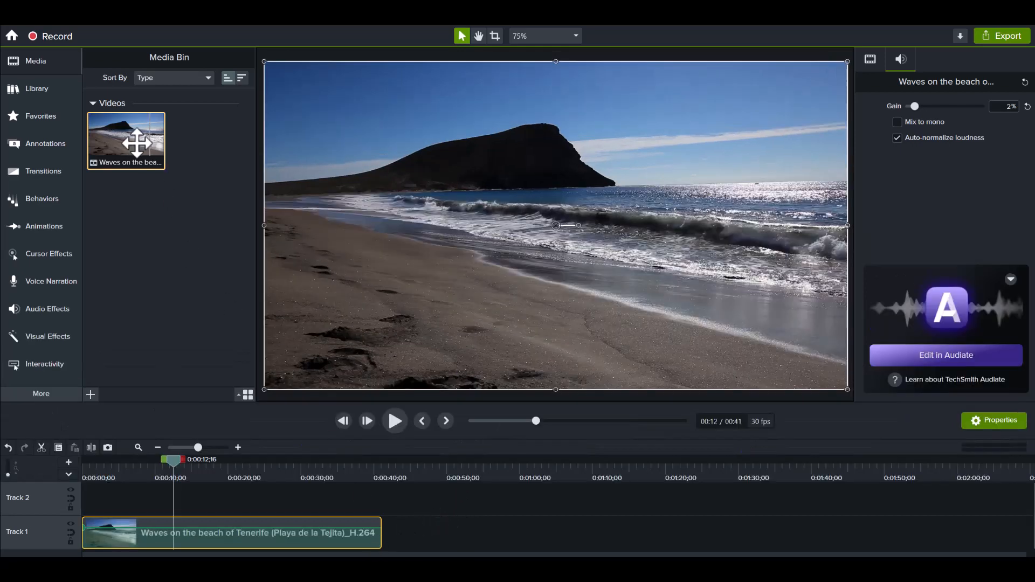
Add a second copy of the beach clip after the first on Track 1 and lower its audio gain to 1%.
drag(137, 142, 429, 541)
drag(461, 502, 442, 549)
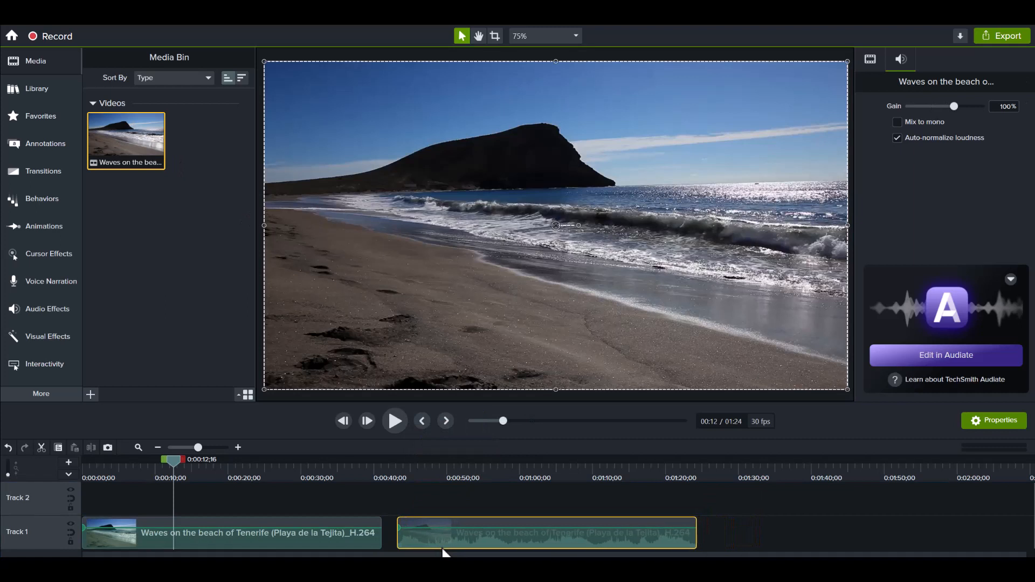
drag(953, 107, 928, 113)
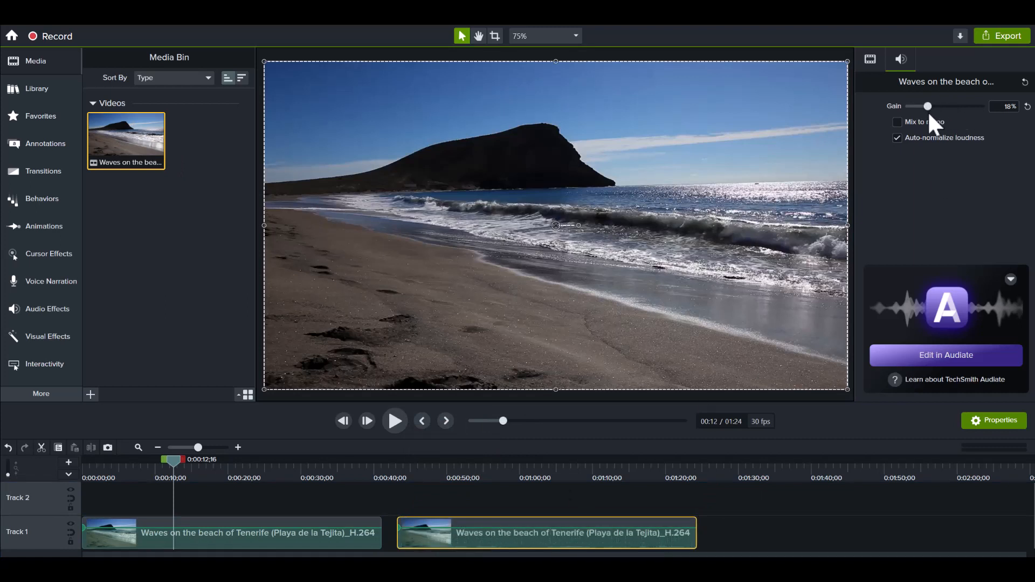
Move the second clip flush against the end of the first and set the playhead to 0:00:39;15.
drag(455, 542, 439, 542)
click(370, 471)
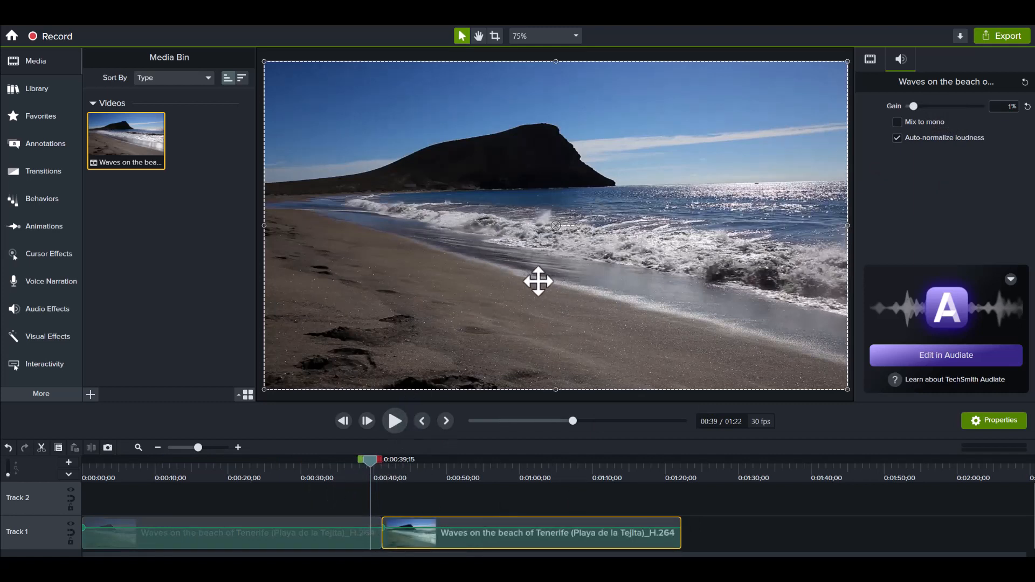
Play back the join between the two clips on Track 1 and scrub back across the cut to examine it.
click(394, 421)
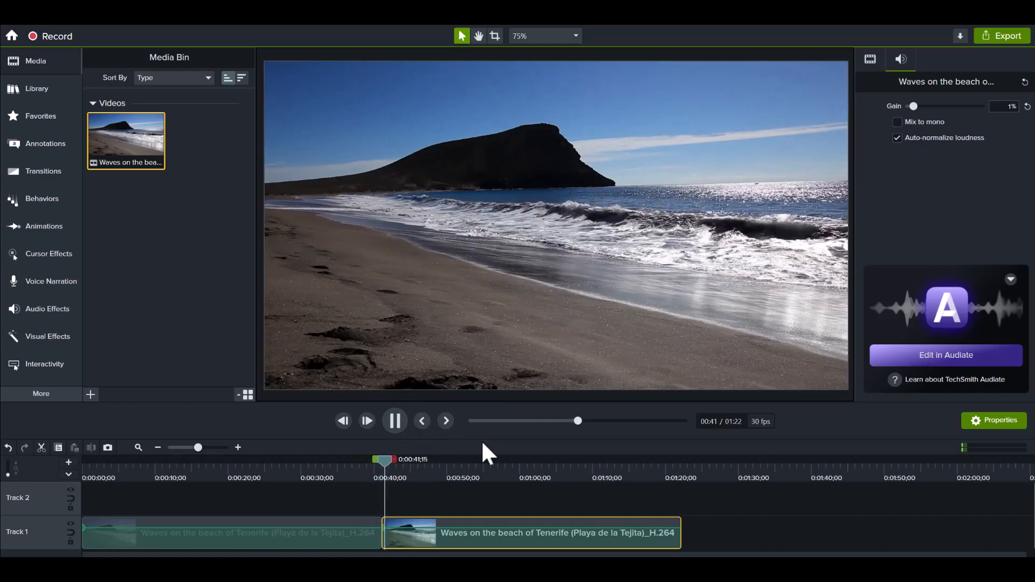
click(398, 425)
click(389, 466)
drag(388, 466, 370, 472)
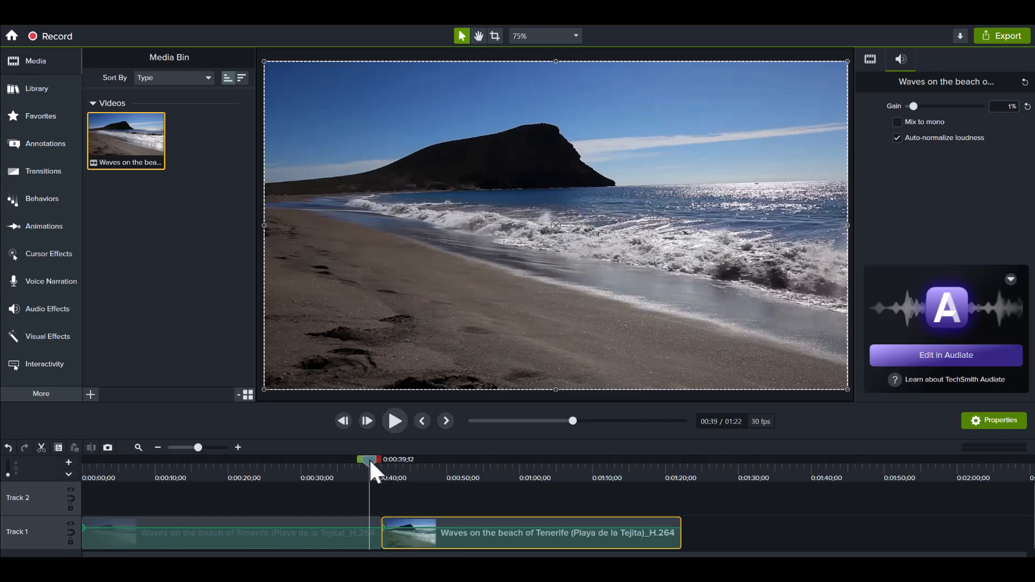
Move the second clip to Track 2 and start it at the matching wave frame at 0:00:36;27, overlapping the first clip's end.
drag(437, 535, 441, 512)
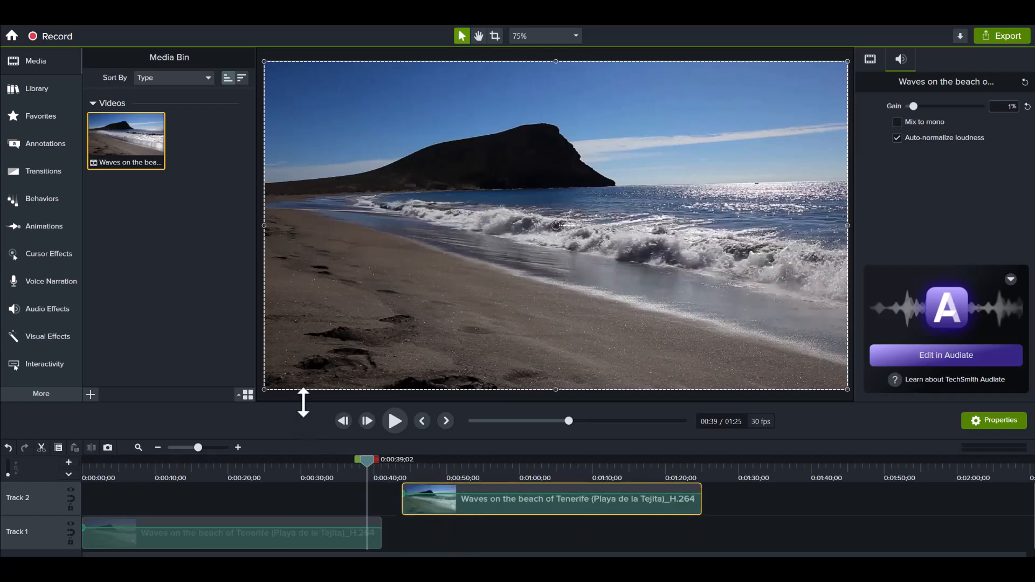
drag(304, 402, 309, 360)
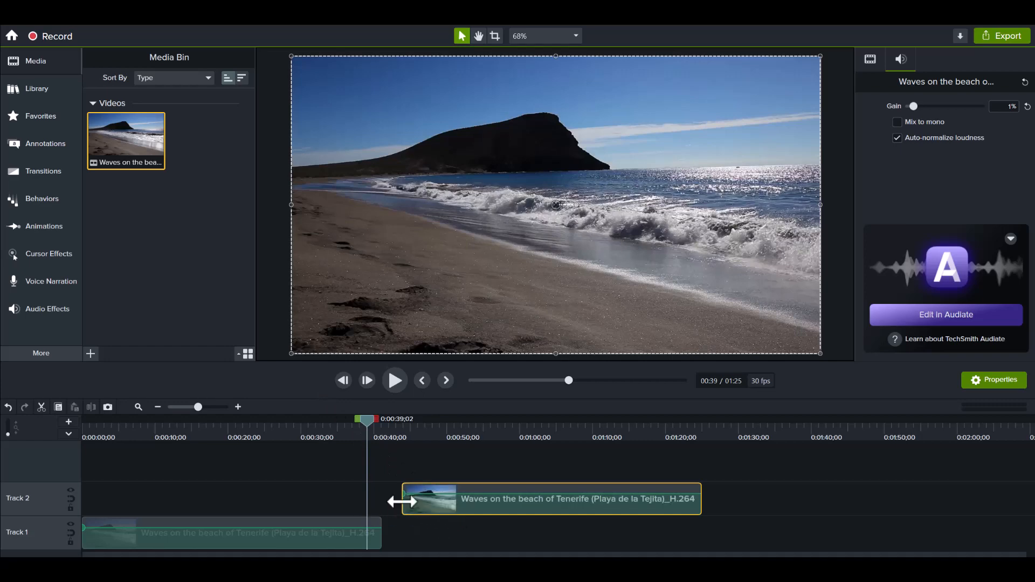
drag(365, 419, 400, 427)
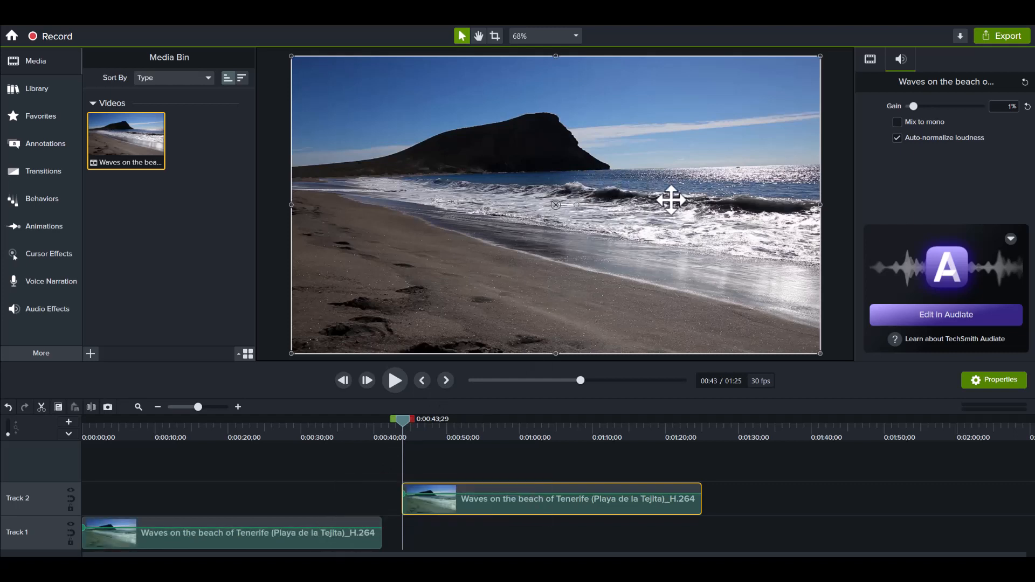
drag(399, 421, 348, 425)
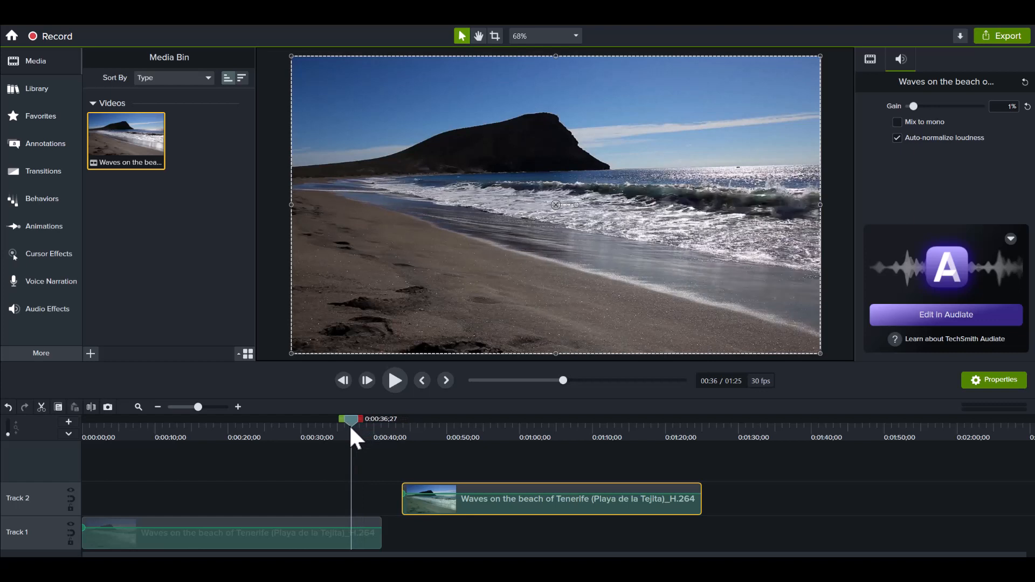
mouse_move(406, 497)
mouse_down()
mouse_move(452, 496)
mouse_move(391, 499)
mouse_up()
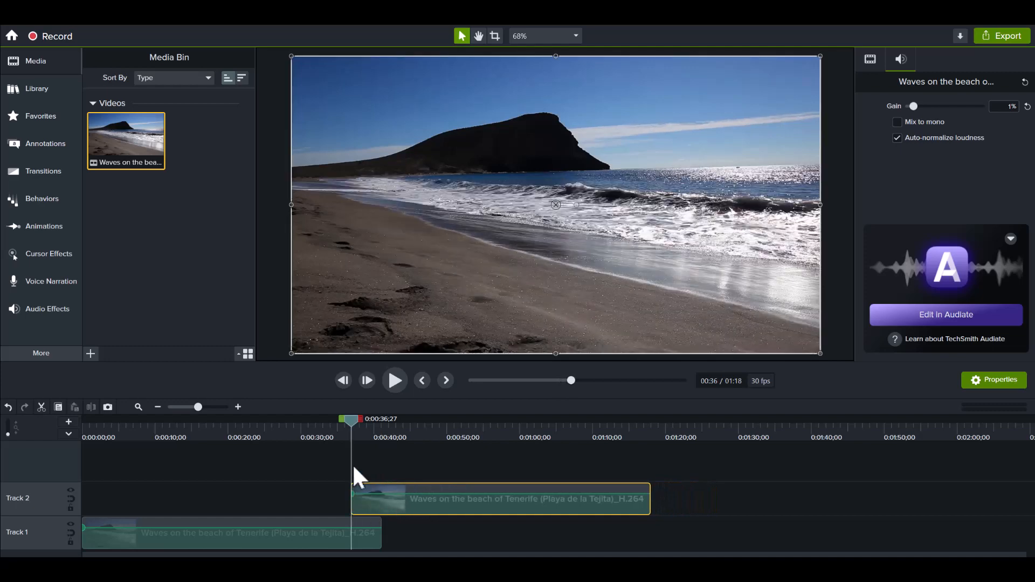
Play the timeline from 0:00:33;25 across the start of the Track 2 clip to check the cut.
drag(354, 469, 353, 465)
drag(347, 420, 328, 422)
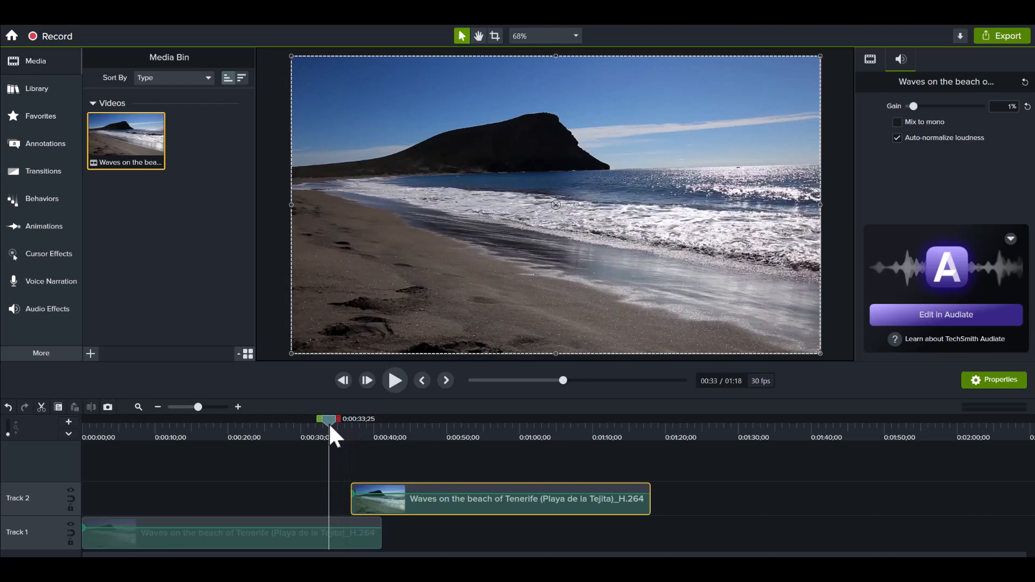
click(395, 381)
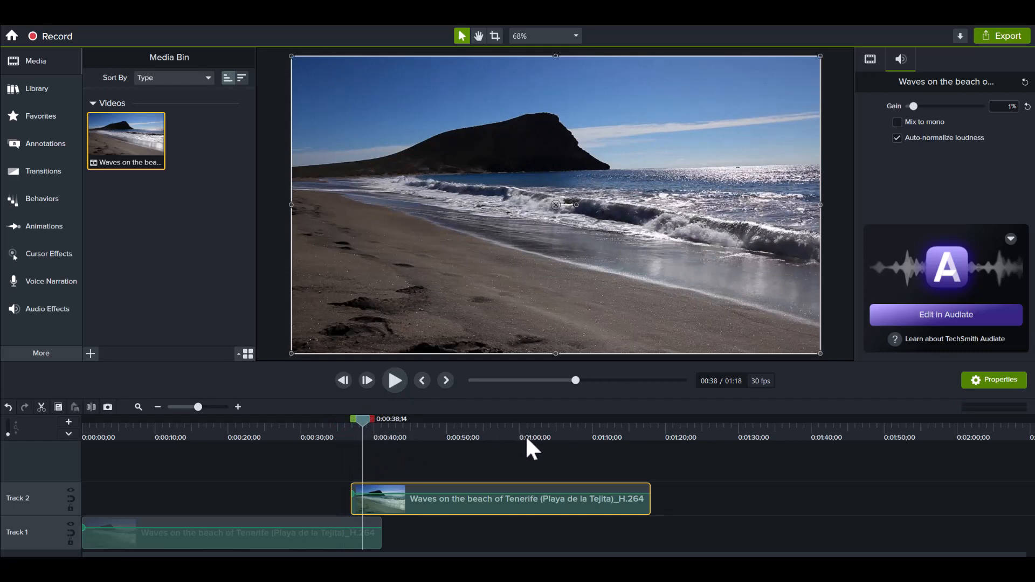
Add a Full Opacity animation near the start of the Track 2 clip, ending at 0:00:39;07.
click(43, 227)
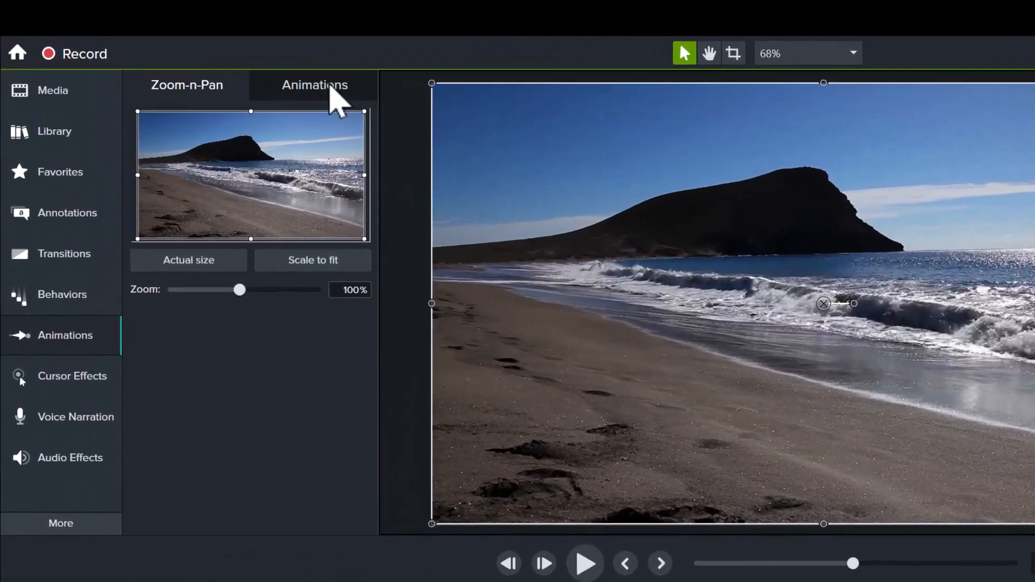
click(248, 65)
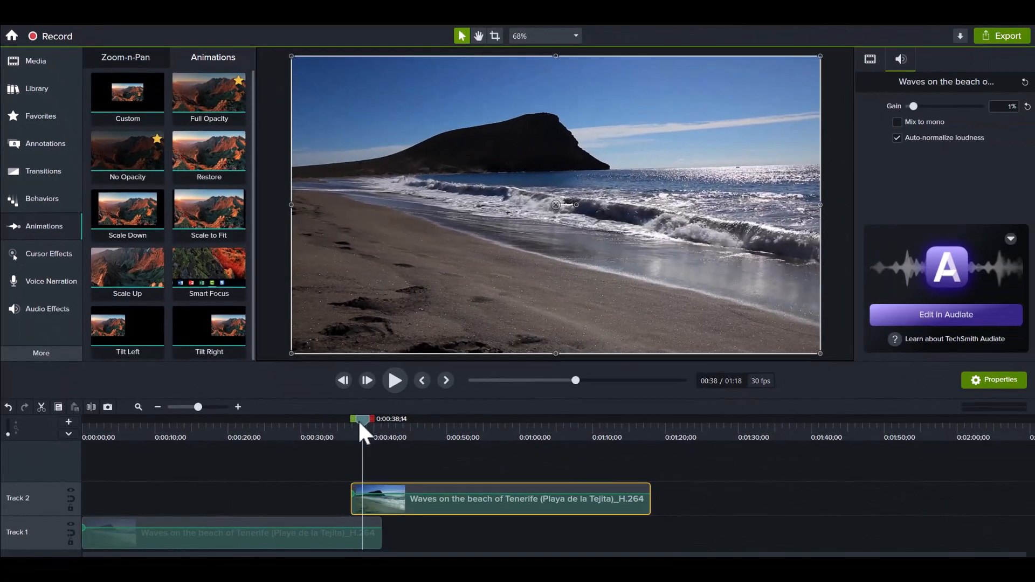
drag(358, 419, 329, 420)
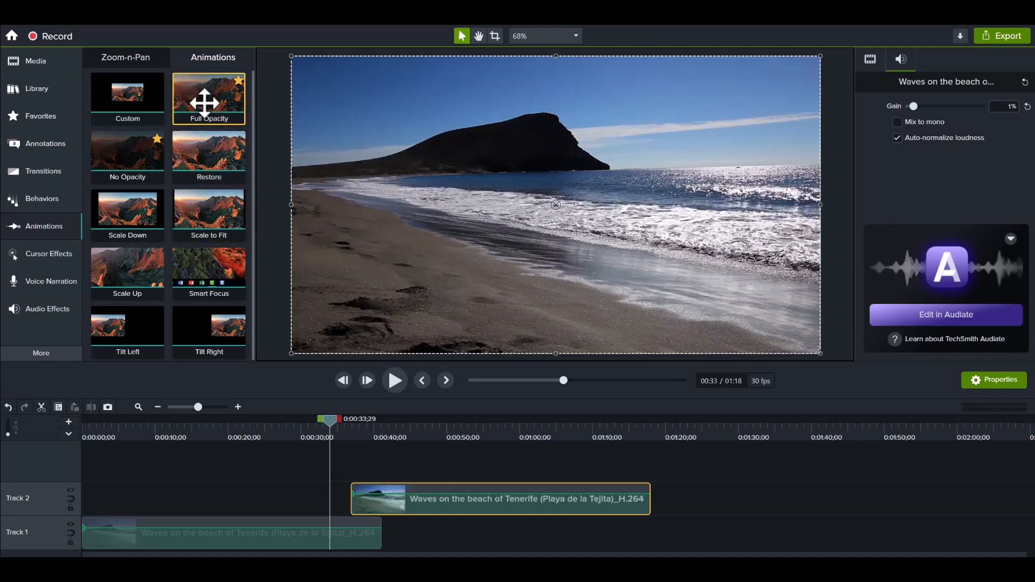
mouse_move(205, 102)
mouse_down()
mouse_move(326, 434)
mouse_move(368, 497)
mouse_up()
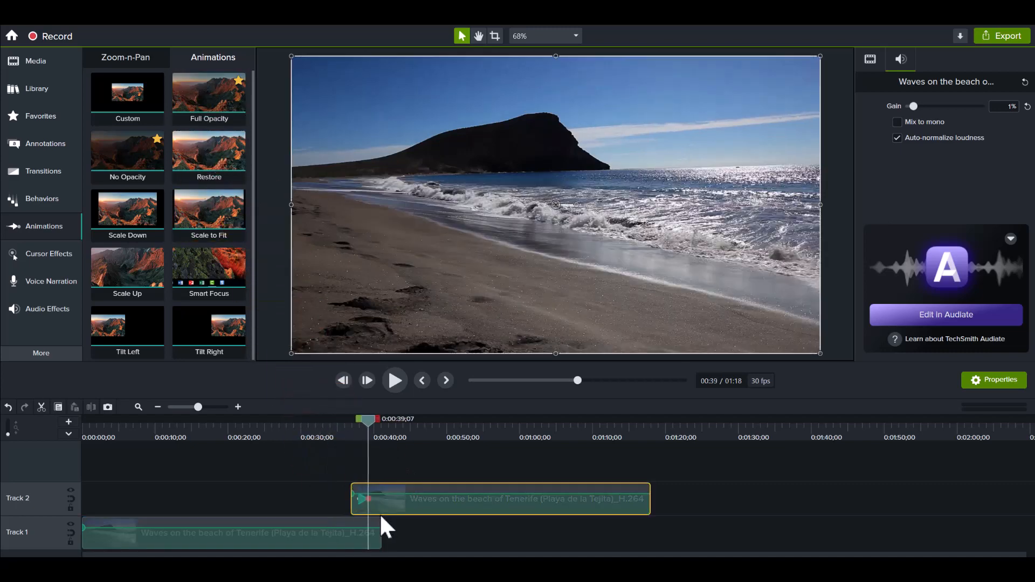
Set the Track 2 clip's opacity to 0% at the starting point of its animation.
scroll(364, 512, up, 5)
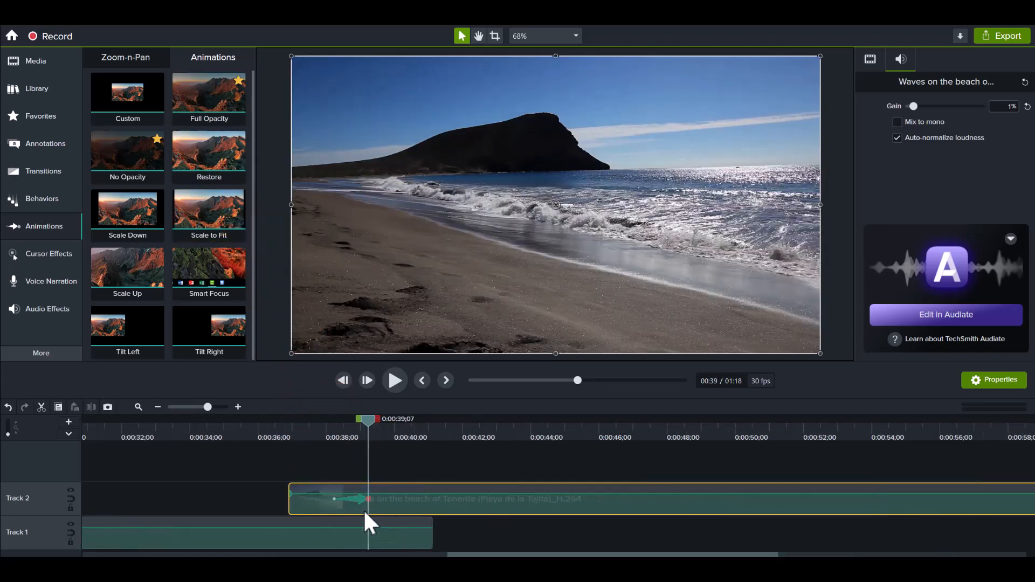
scroll(364, 512, up, 2)
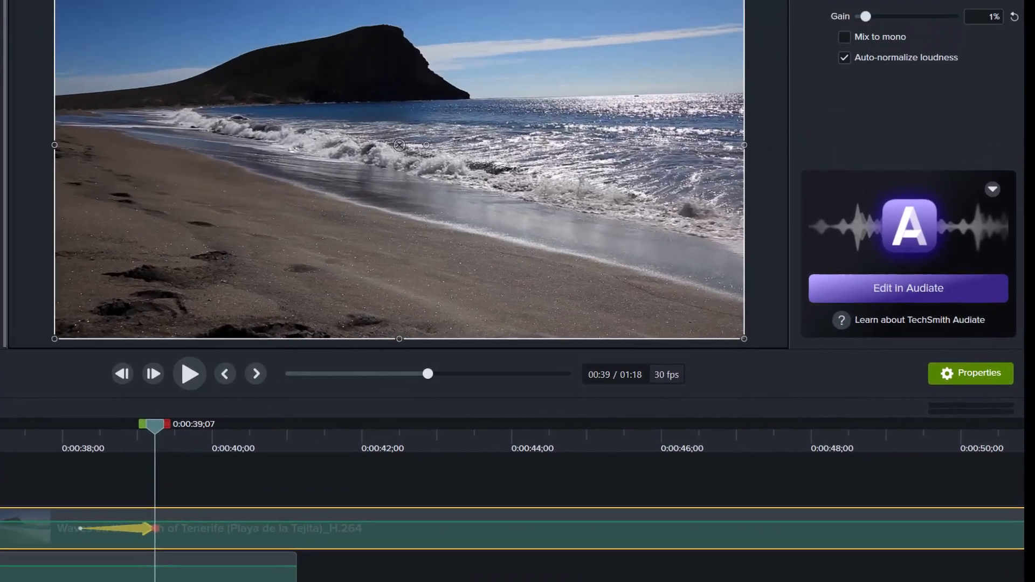
click(789, 71)
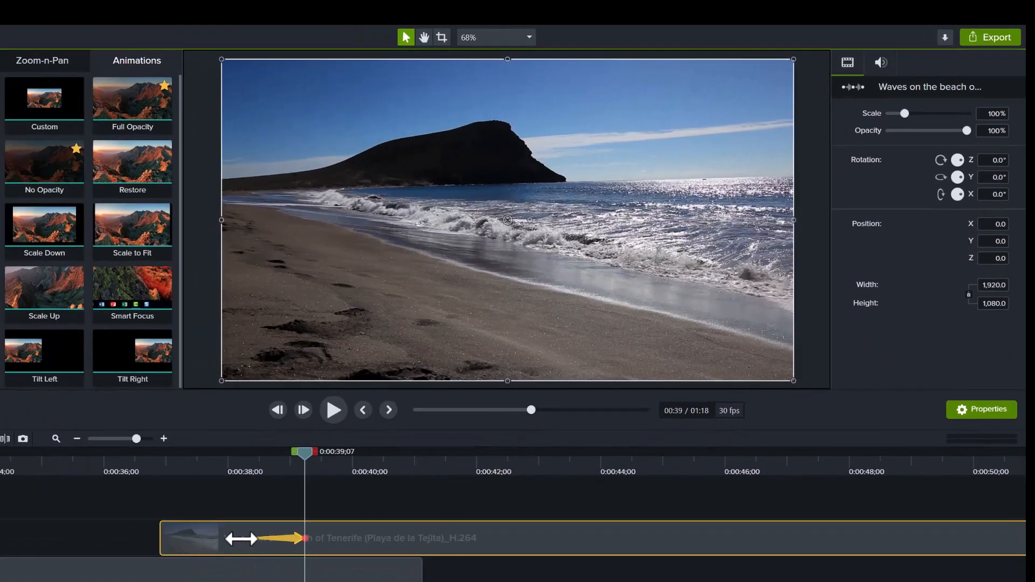
double_click(242, 539)
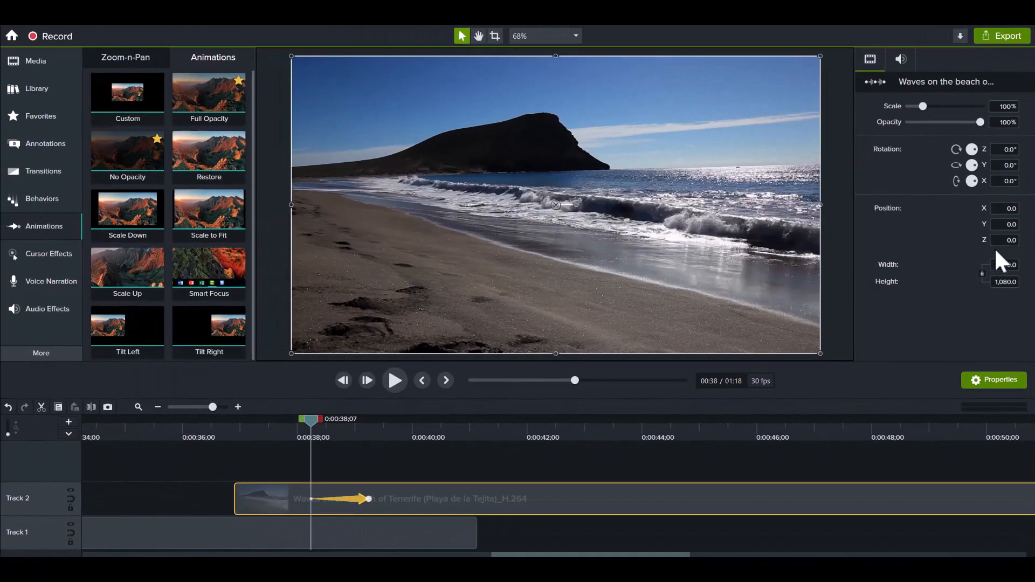
drag(980, 121, 912, 124)
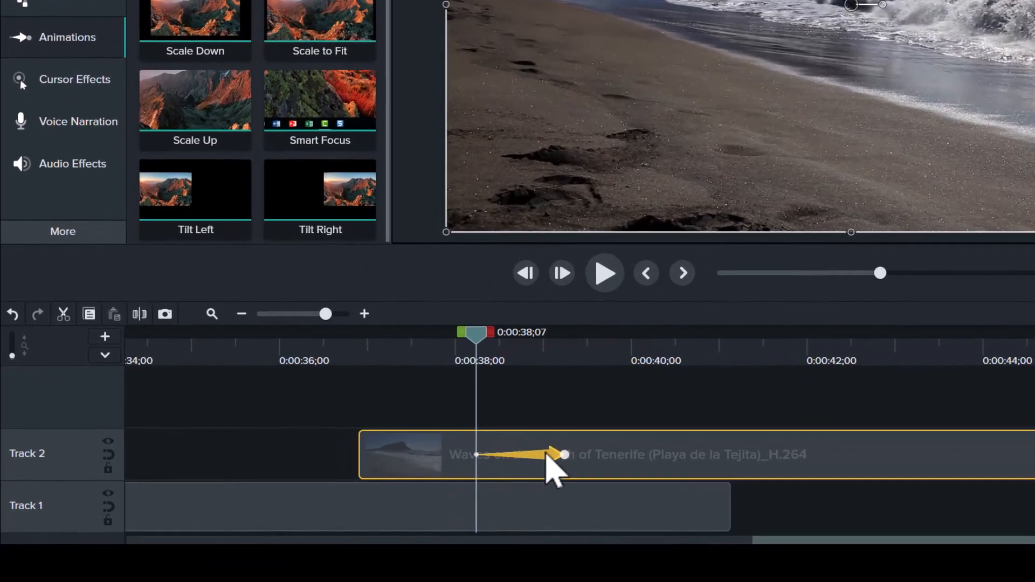
Move the opacity animation to the very start of the Track 2 clip and extend its end to 0:00:39;01.
drag(545, 455, 426, 458)
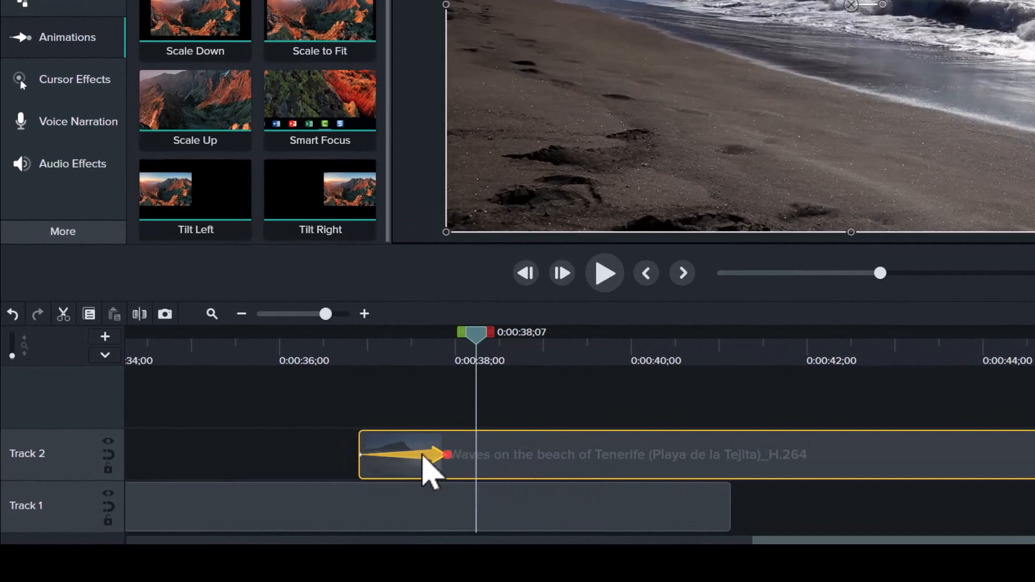
drag(476, 335, 394, 335)
drag(447, 454, 542, 473)
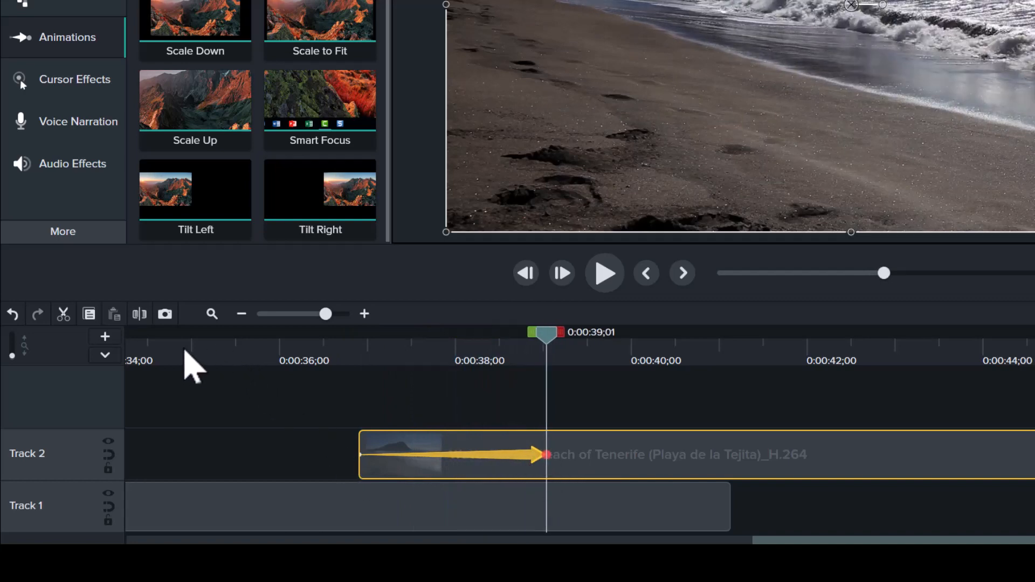
Play the crossfade between the Track 1 and Track 2 clips several times to check how smoothly they blend.
scroll(430, 422, down, 4)
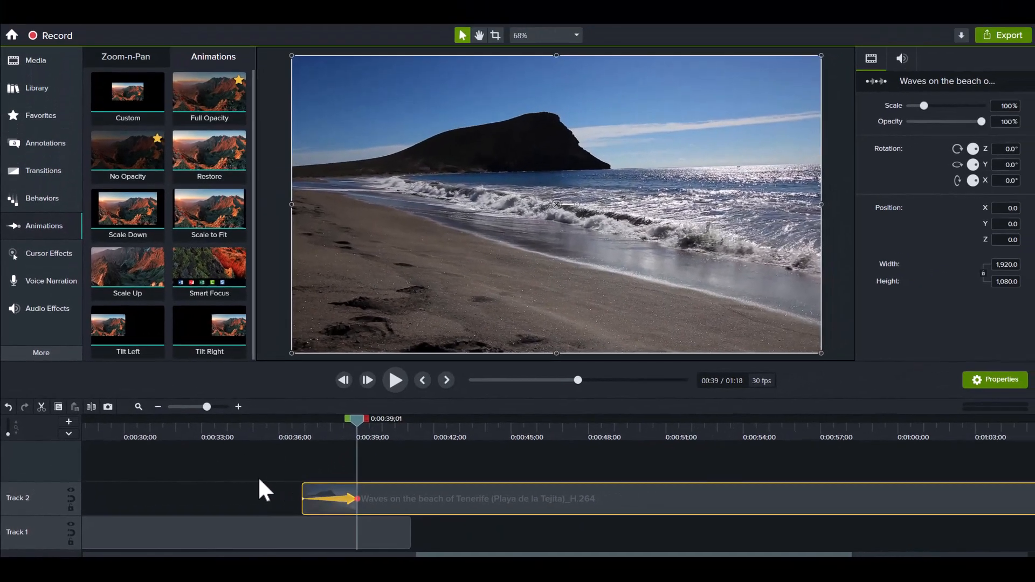
click(175, 426)
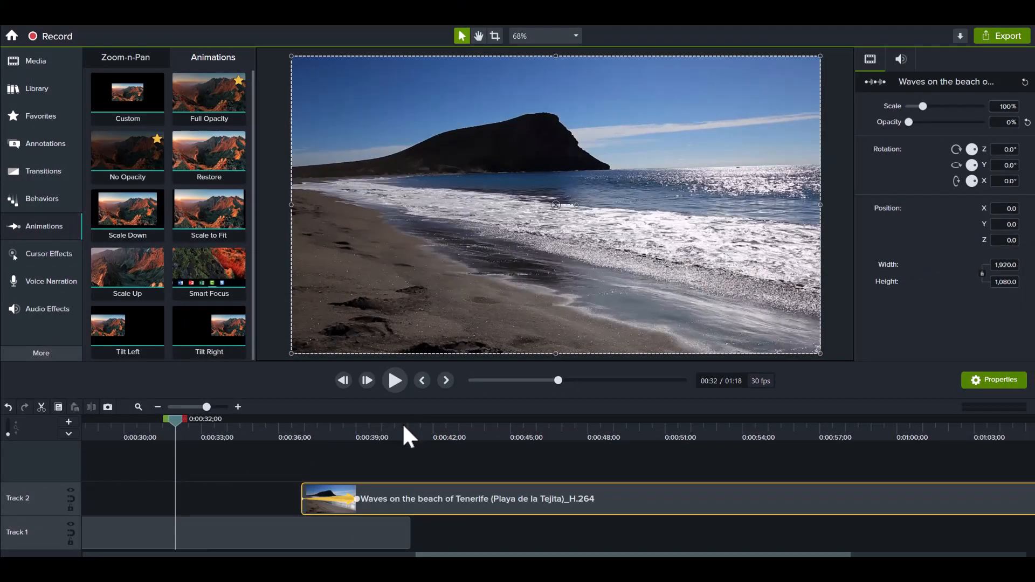
click(396, 384)
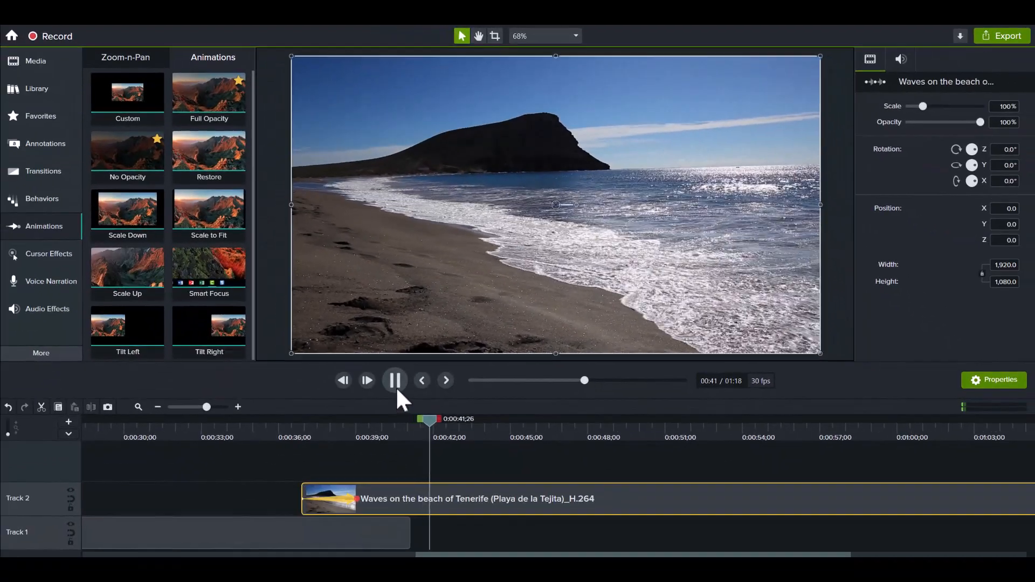
click(382, 404)
click(189, 455)
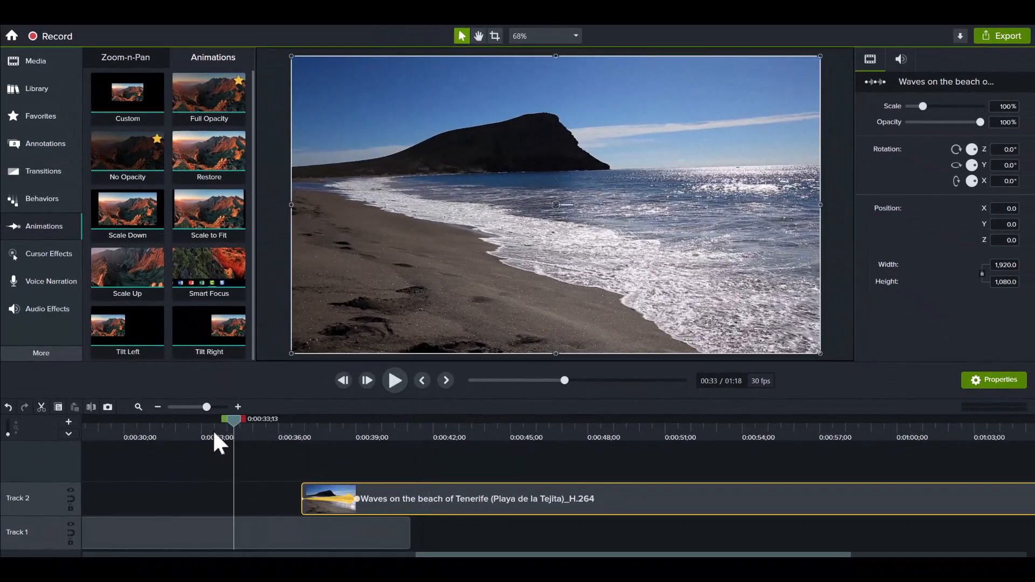
click(394, 380)
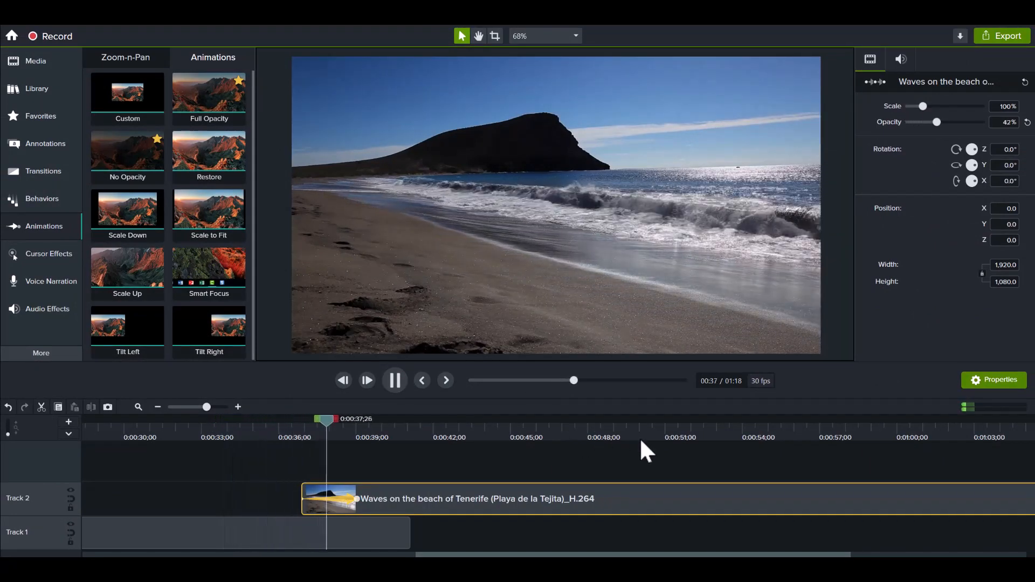
click(396, 379)
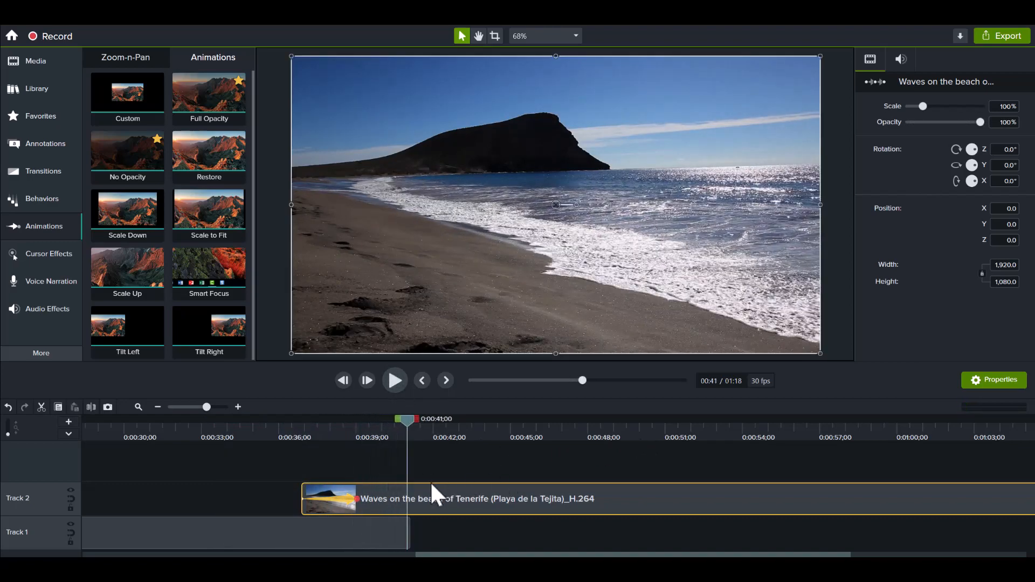
click(234, 436)
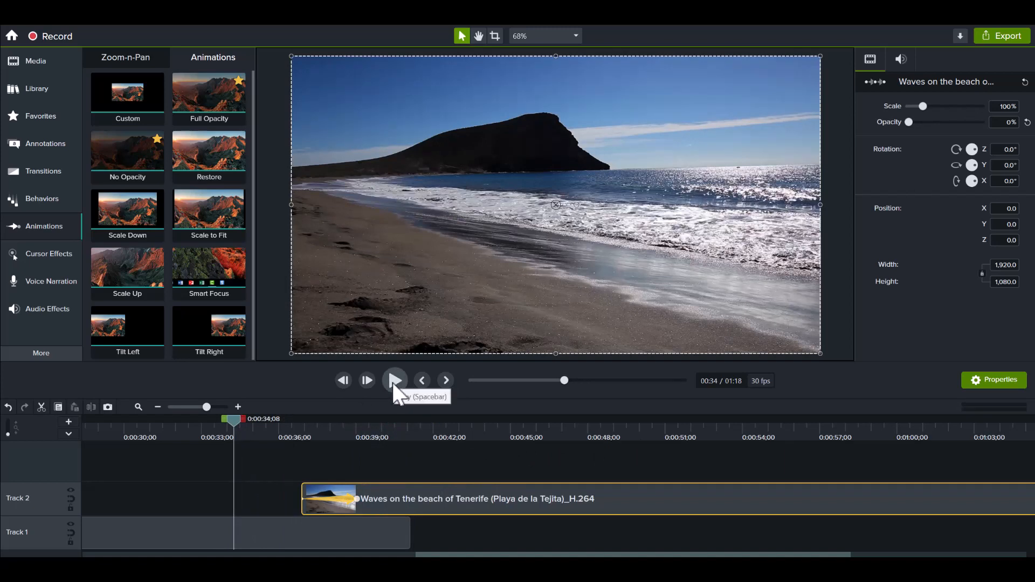
click(394, 382)
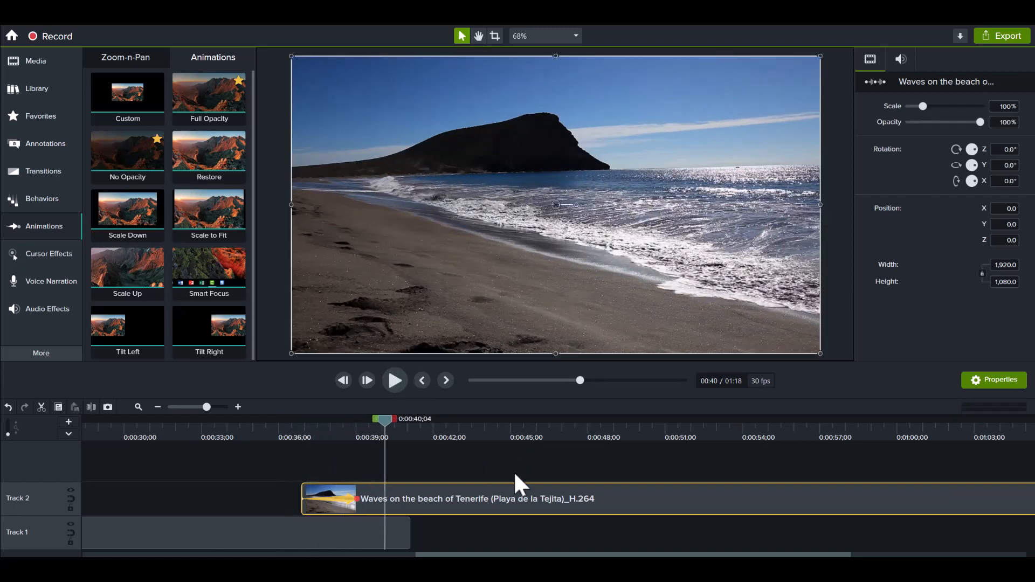
Add a third copy of the beach clip to Track 1, starting just after the end of the Track 2 clip.
scroll(500, 474, down, 3)
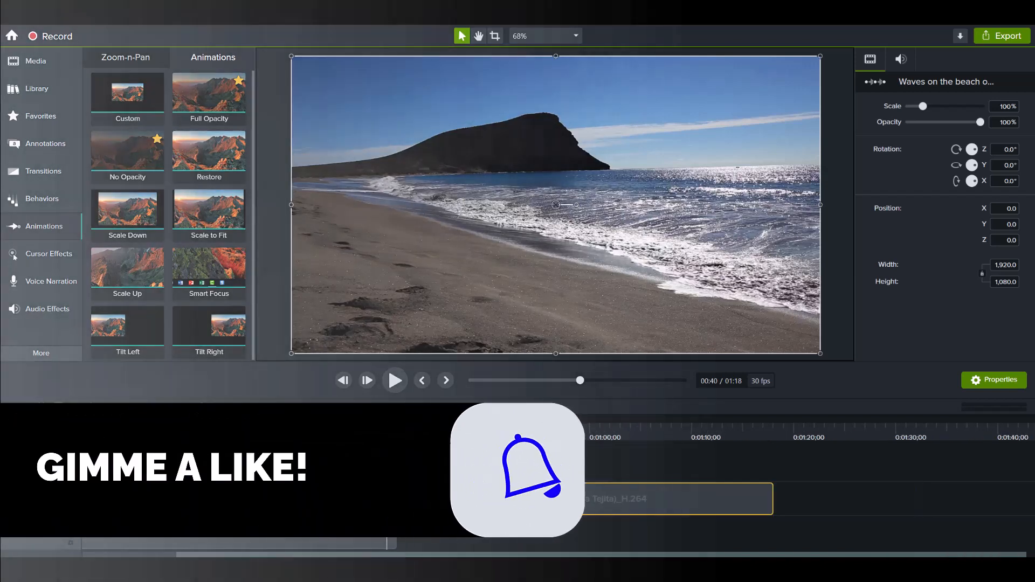
scroll(500, 472, down, 2)
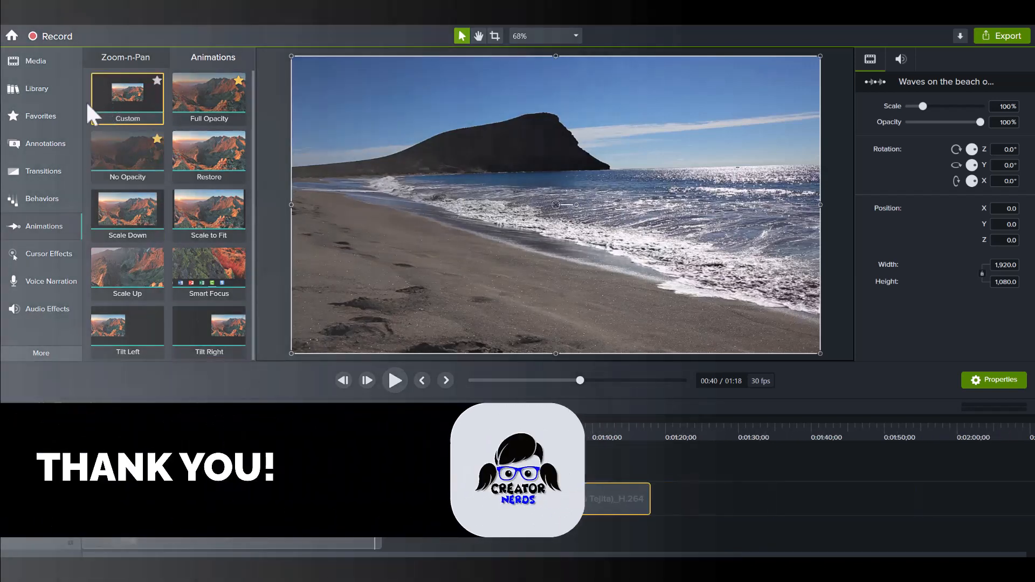
click(30, 60)
drag(114, 143, 659, 539)
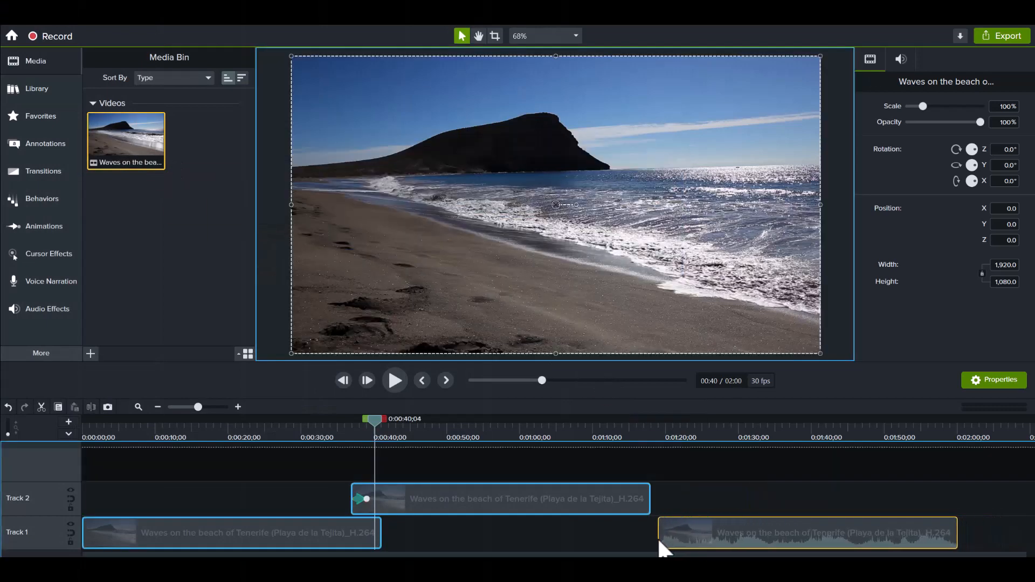
Apply a No Opacity animation to the Track 2 clip near its end, at 0:01:16;21.
click(617, 428)
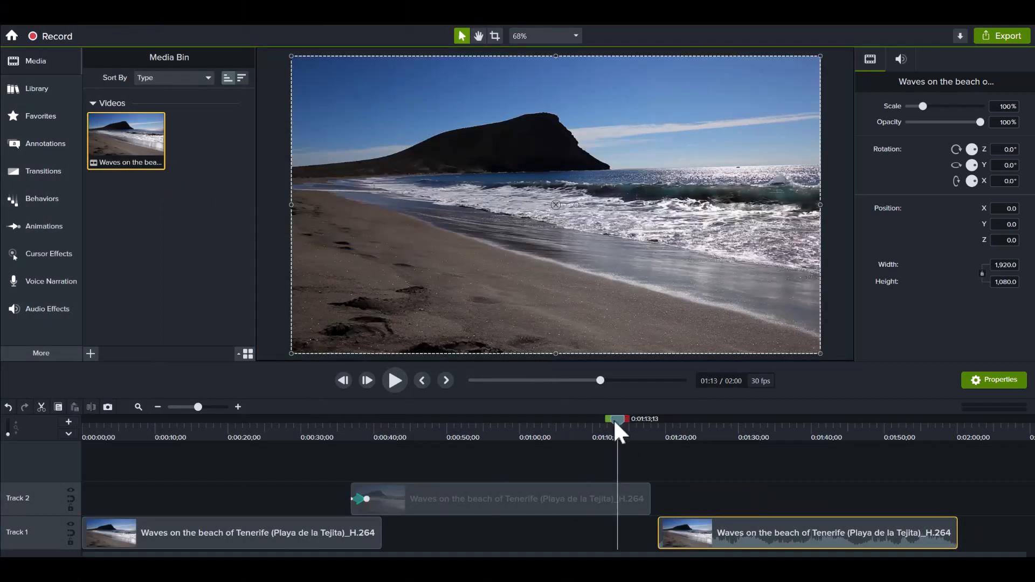
drag(620, 422, 651, 424)
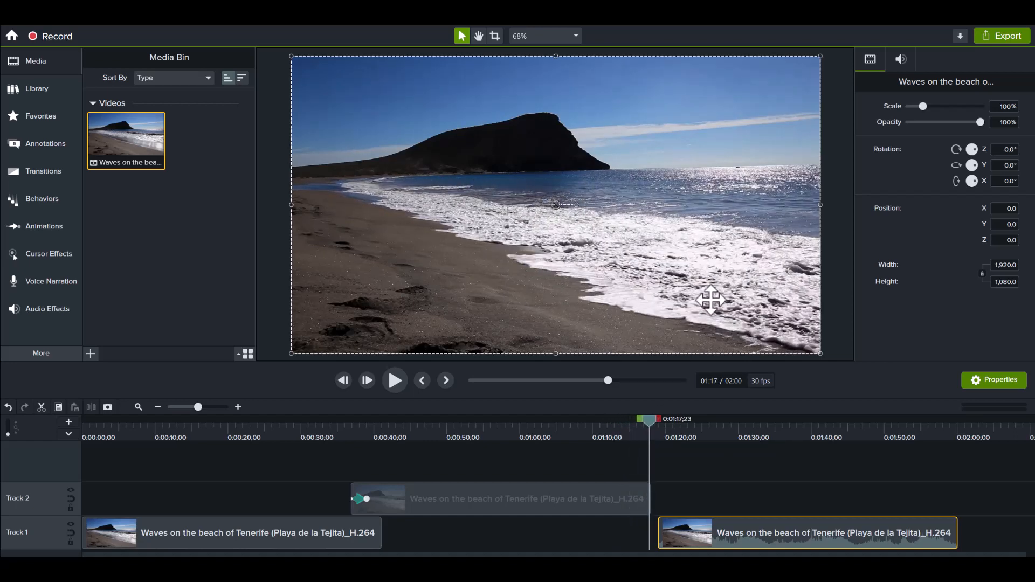
click(659, 425)
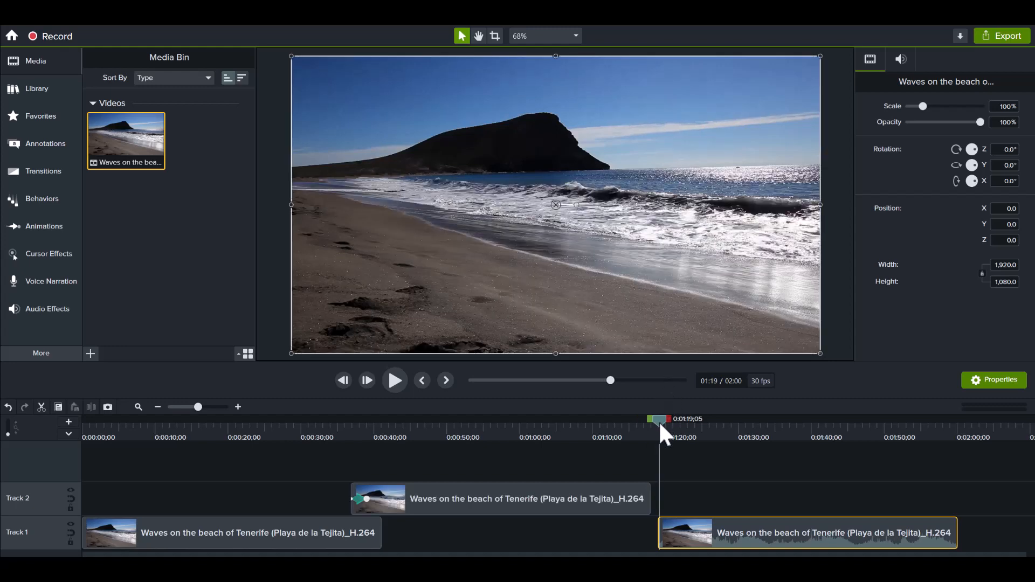
drag(659, 421, 641, 423)
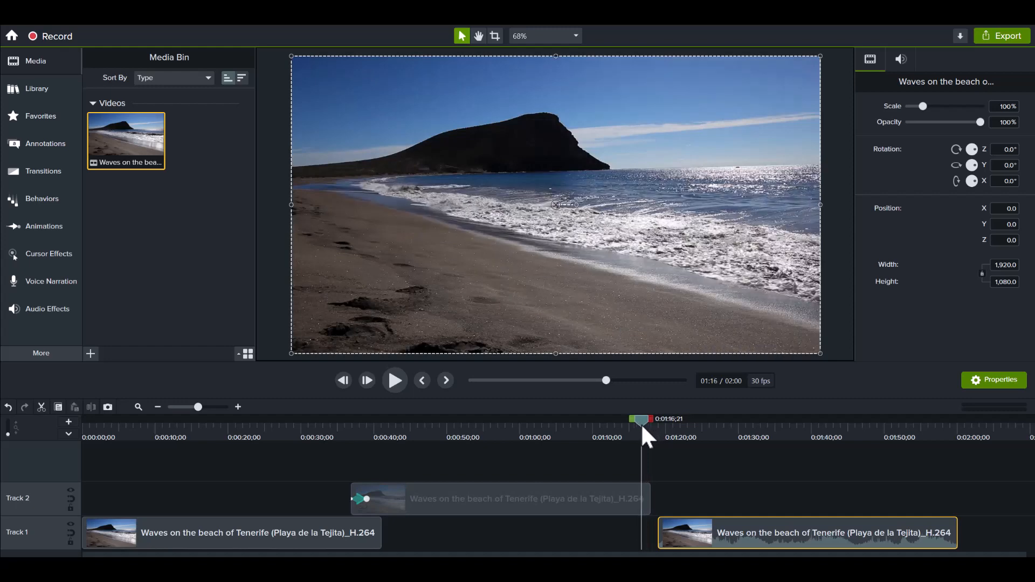
click(29, 221)
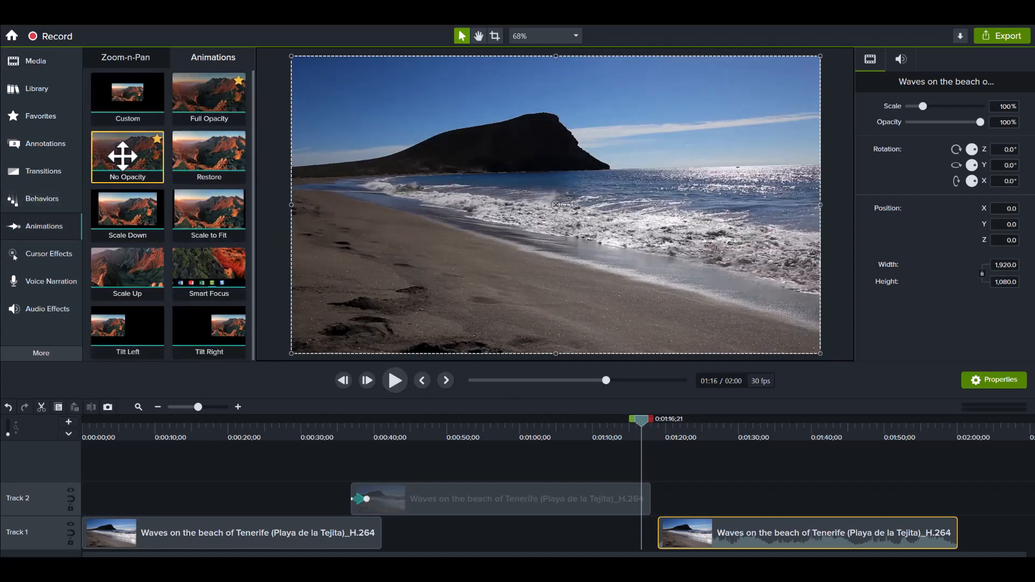
drag(123, 156, 643, 500)
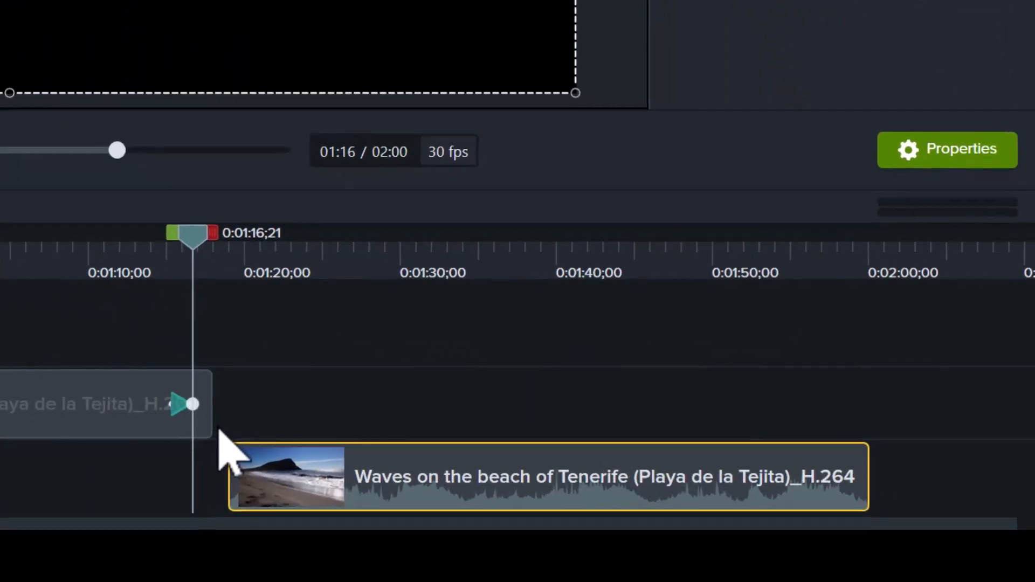
Move the No Opacity animation to the very end of the Track 2 clip and extend its start back to 0:01:15;02.
scroll(654, 510, up, 7)
drag(183, 405, 326, 399)
click(225, 399)
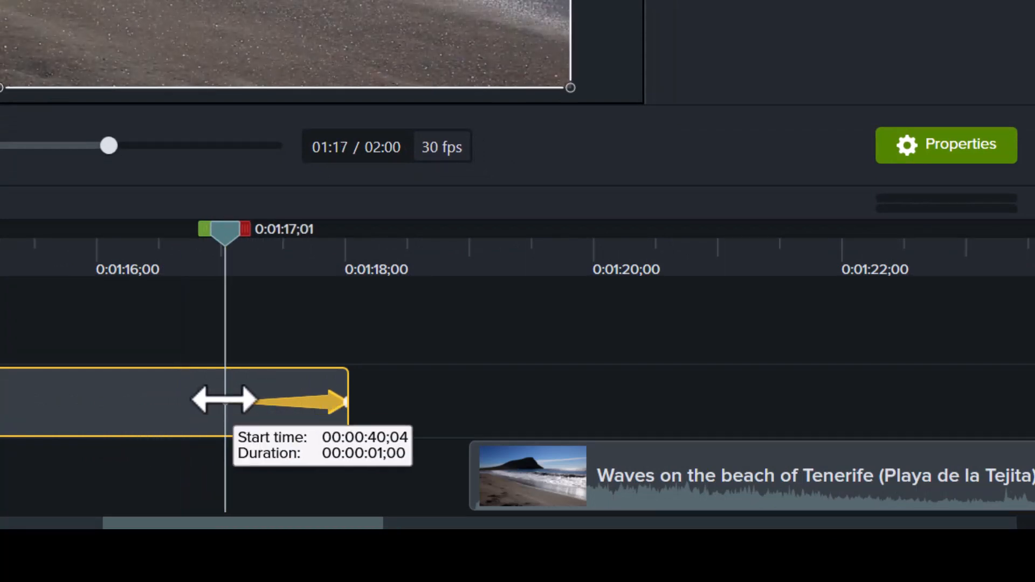
drag(224, 399, 3, 381)
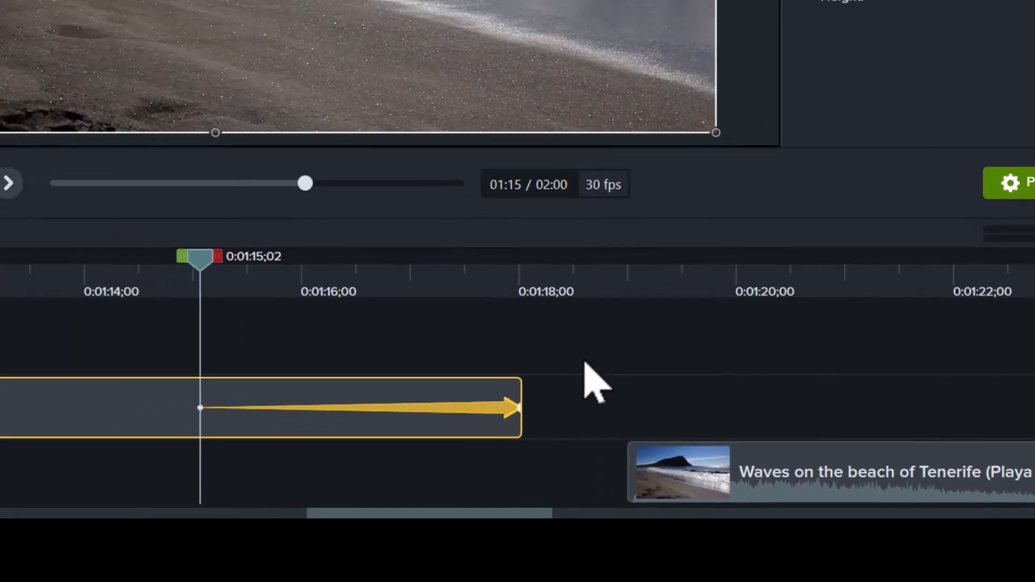
Scrub through the fade-out, then slide the third clip earlier on Track 1 until it overlaps the fading end of the Track 2 clip.
drag(298, 271, 509, 332)
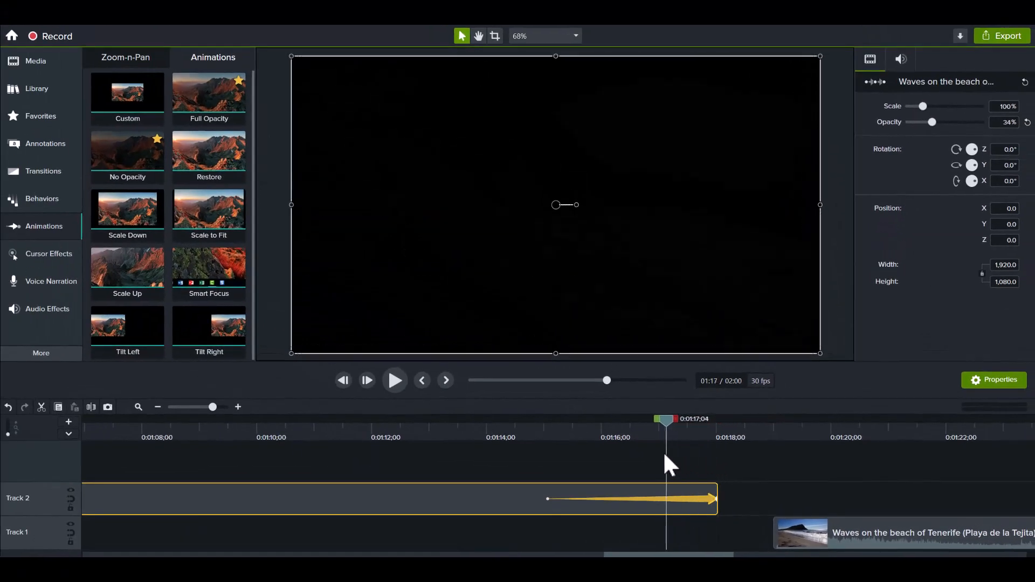
drag(665, 455, 713, 456)
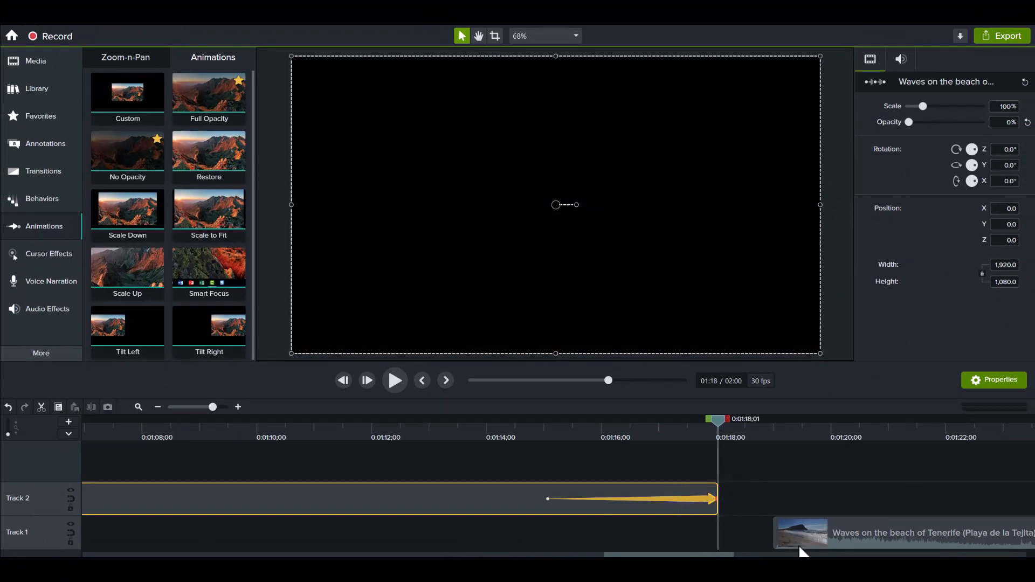
drag(817, 538, 788, 536)
drag(696, 426, 689, 430)
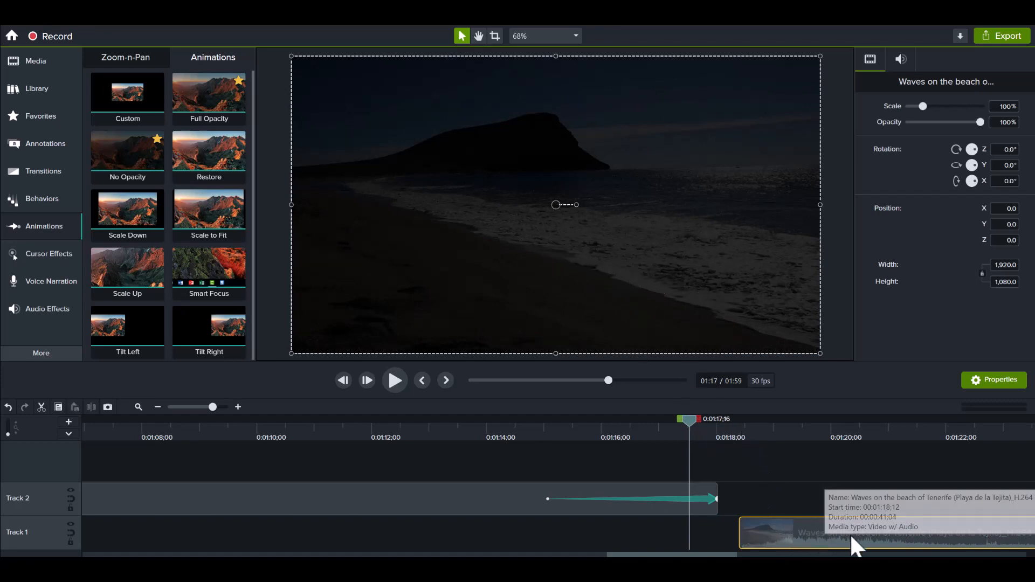
drag(839, 536, 757, 536)
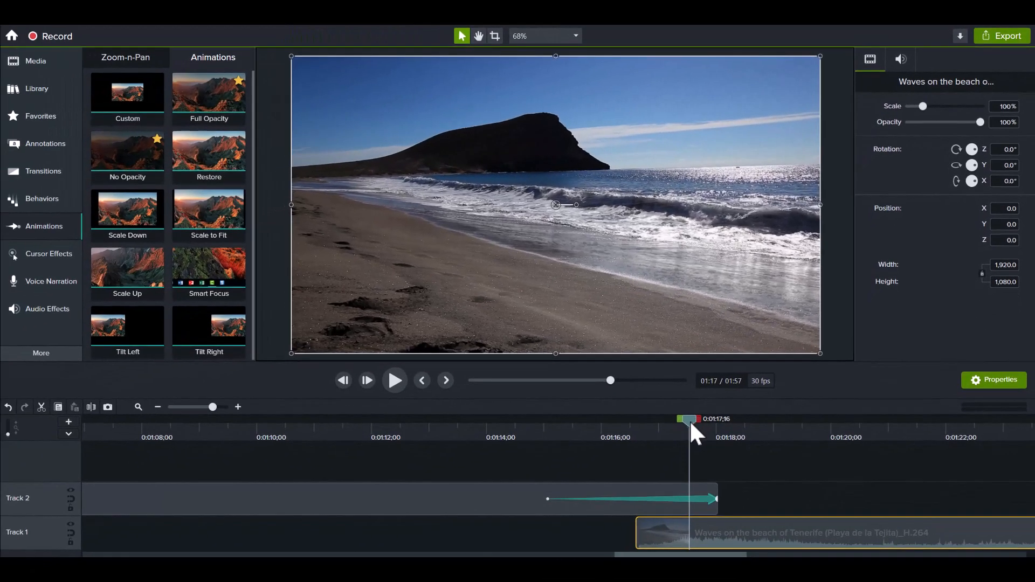
Adjust the third clip's start to about 0:01:14 on Track 1, scrubbing the overlap to match the waves with the Track 2 clip.
drag(690, 419, 651, 439)
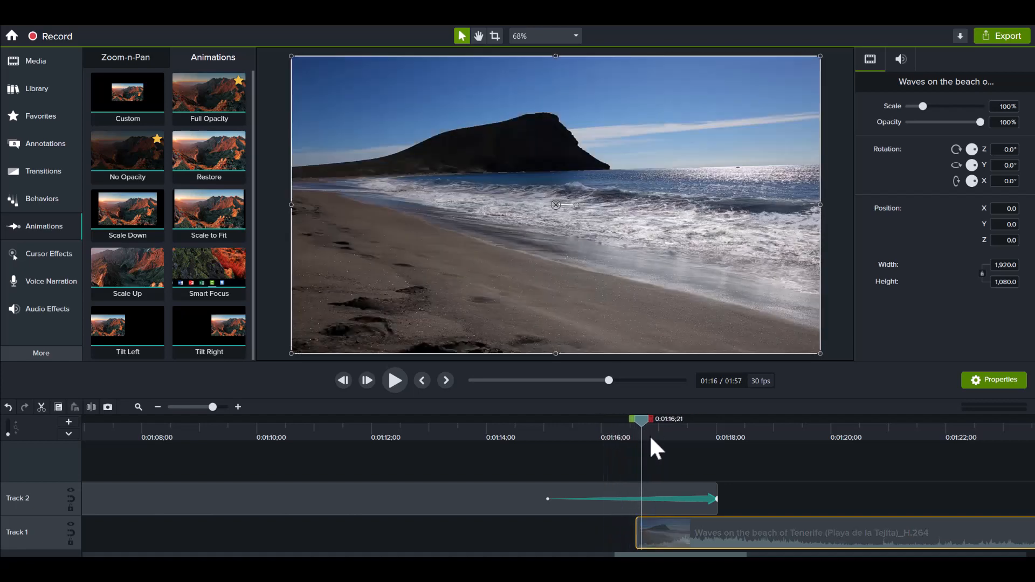
drag(745, 527, 785, 526)
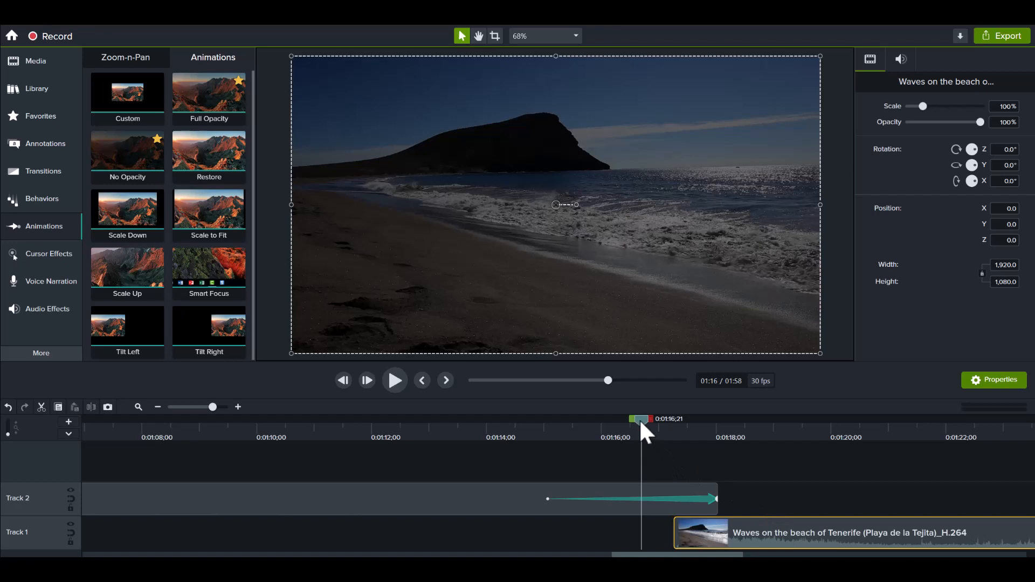
drag(641, 420, 658, 422)
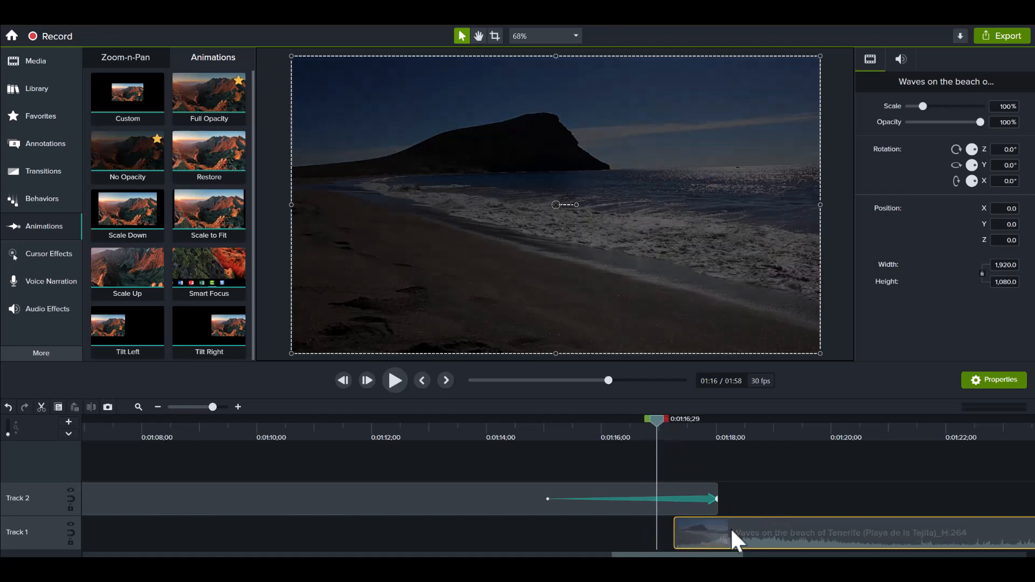
drag(730, 527, 673, 528)
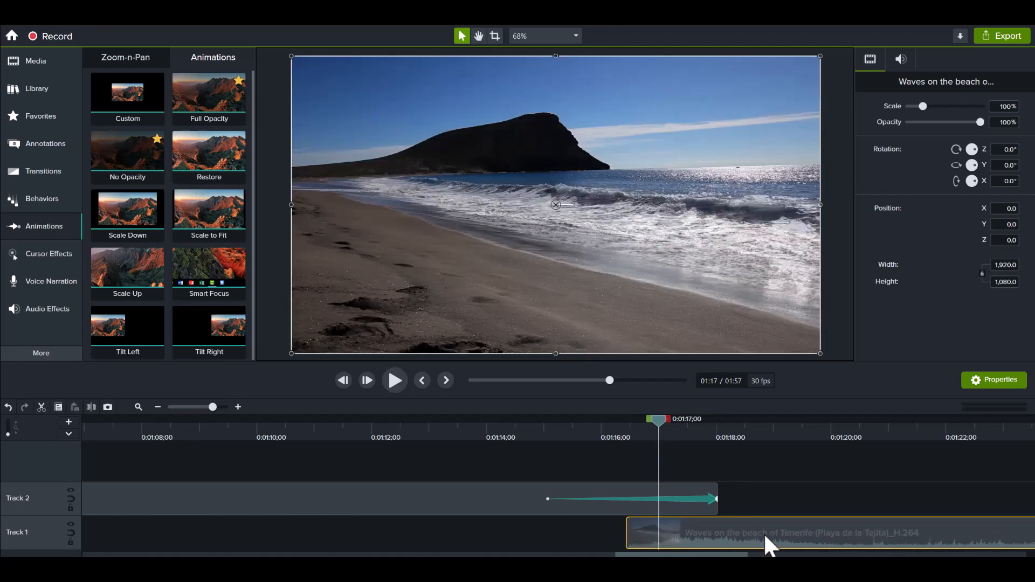
drag(765, 535, 634, 520)
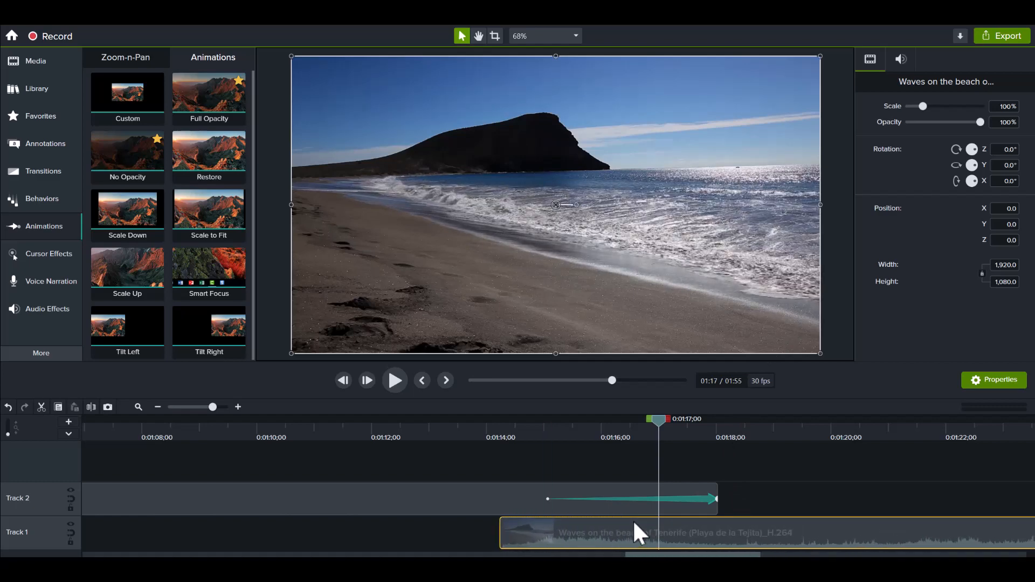
drag(659, 416, 675, 429)
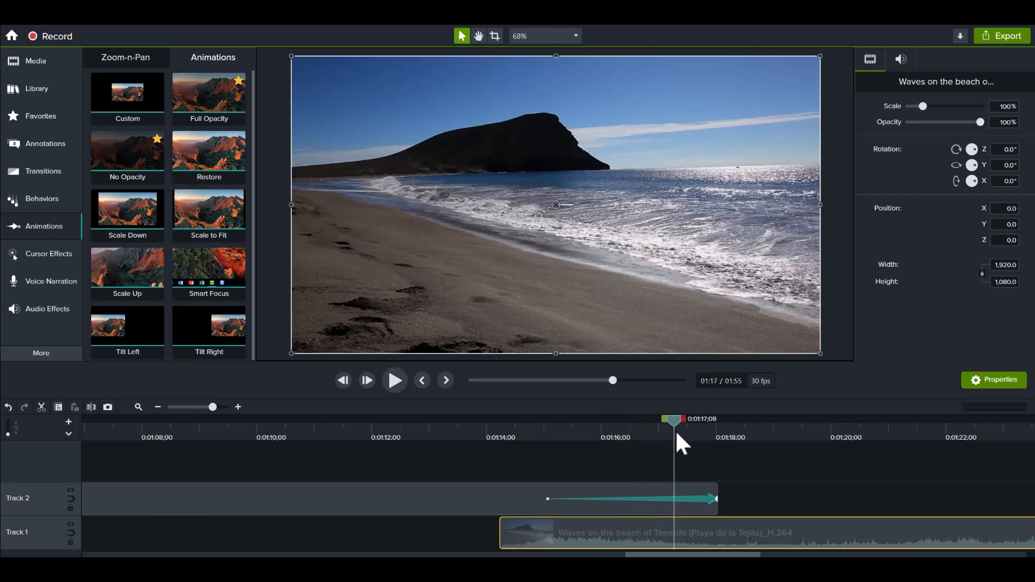
drag(703, 535, 699, 539)
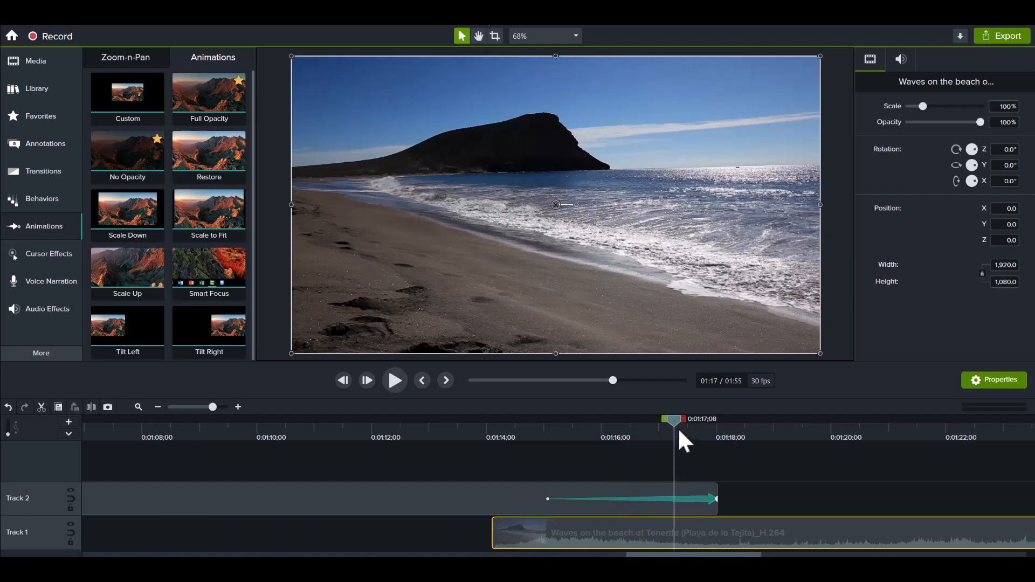
Enlarge the preview canvas and lower the beach clips' audio gain to 1%.
drag(662, 424, 303, 426)
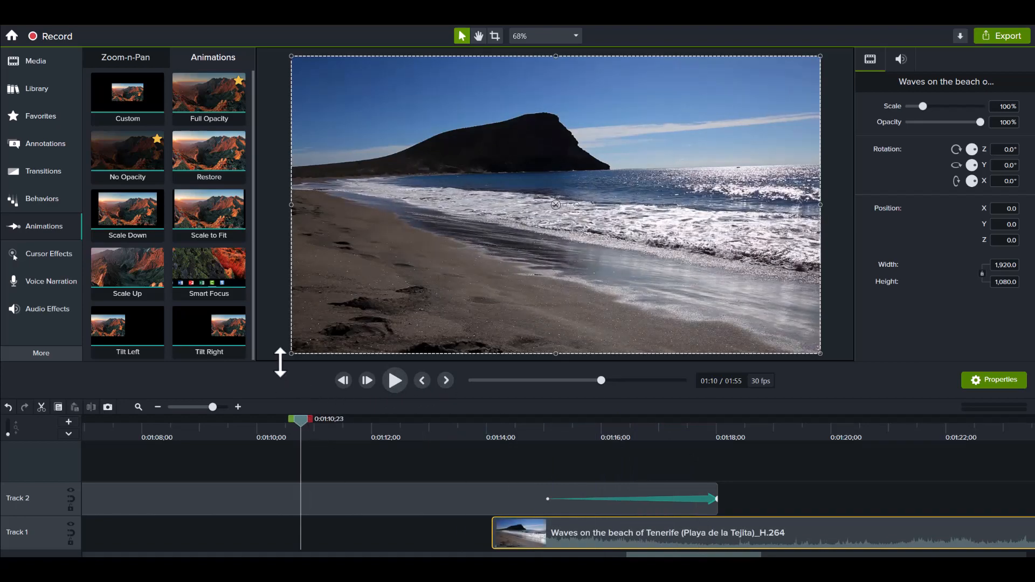
drag(277, 362, 275, 389)
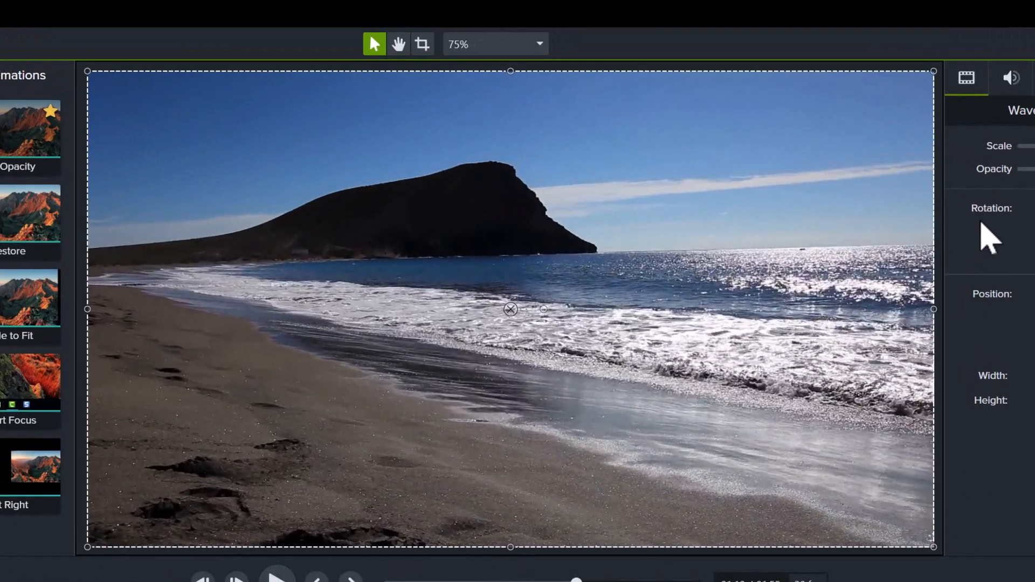
click(1019, 81)
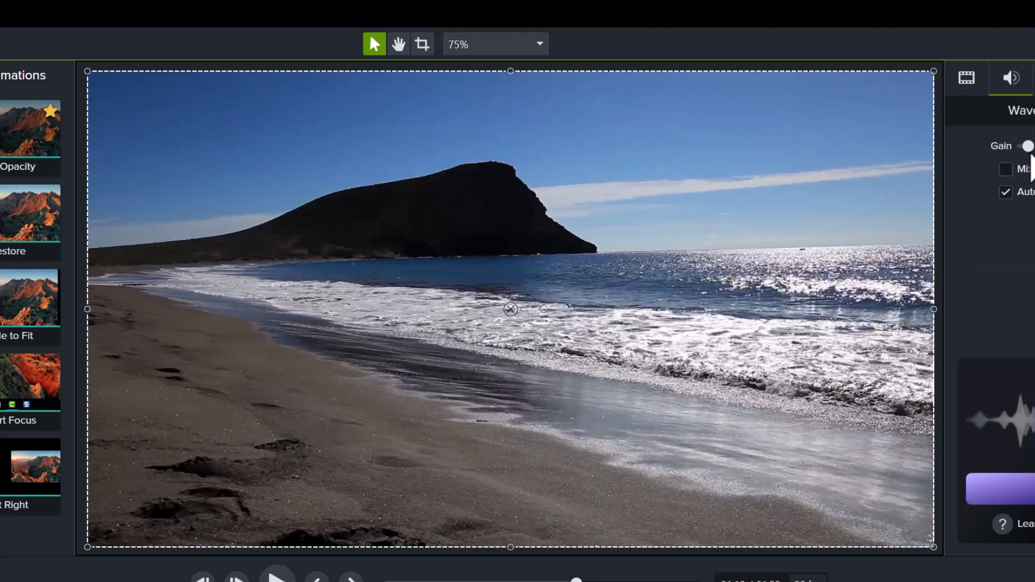
Play the crossfade from the Track 2 clip to the third clip twice to check how smoothly it blends.
key(space)
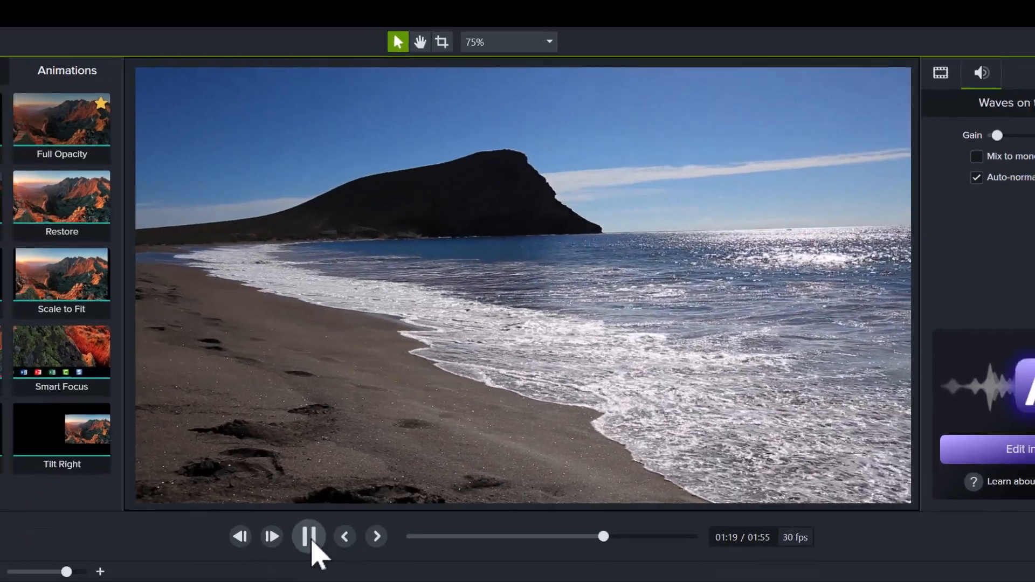
click(278, 579)
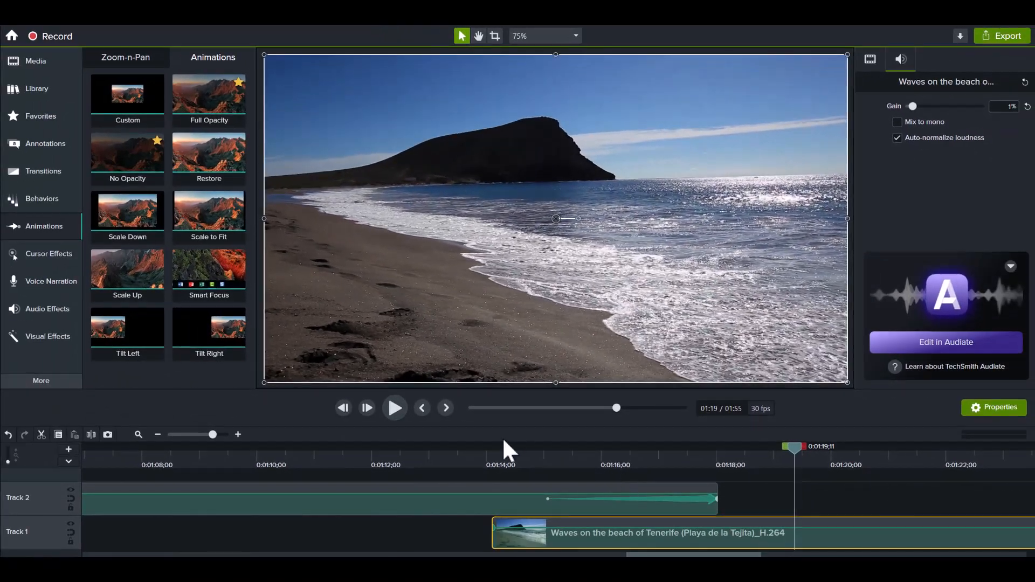
scroll(543, 477, down, 2)
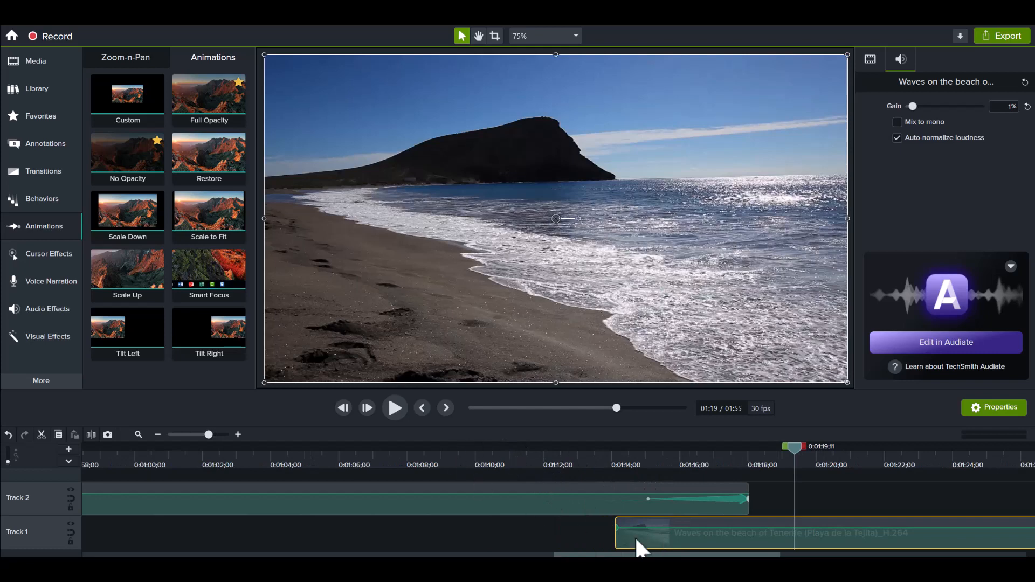
click(402, 456)
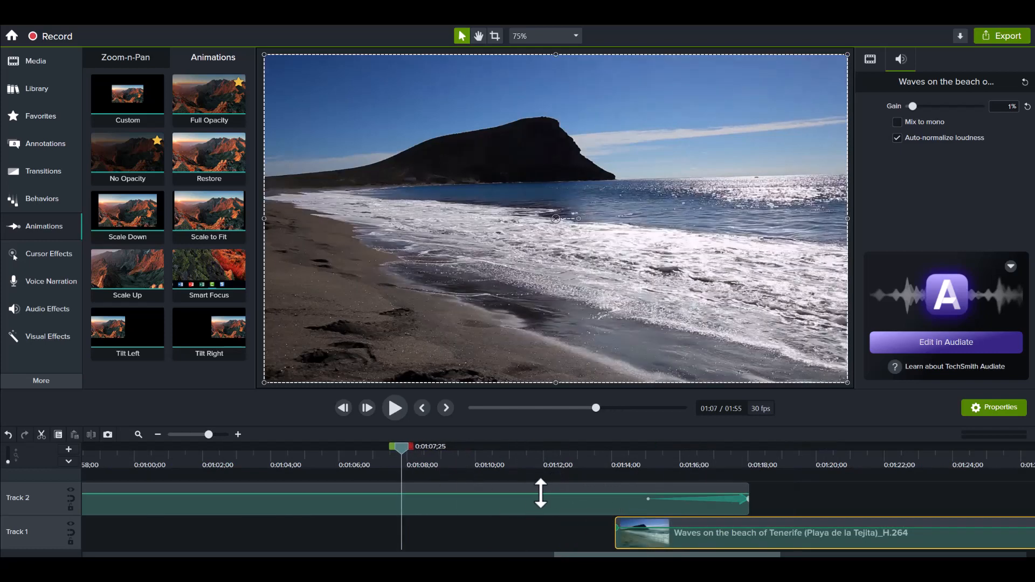
click(396, 409)
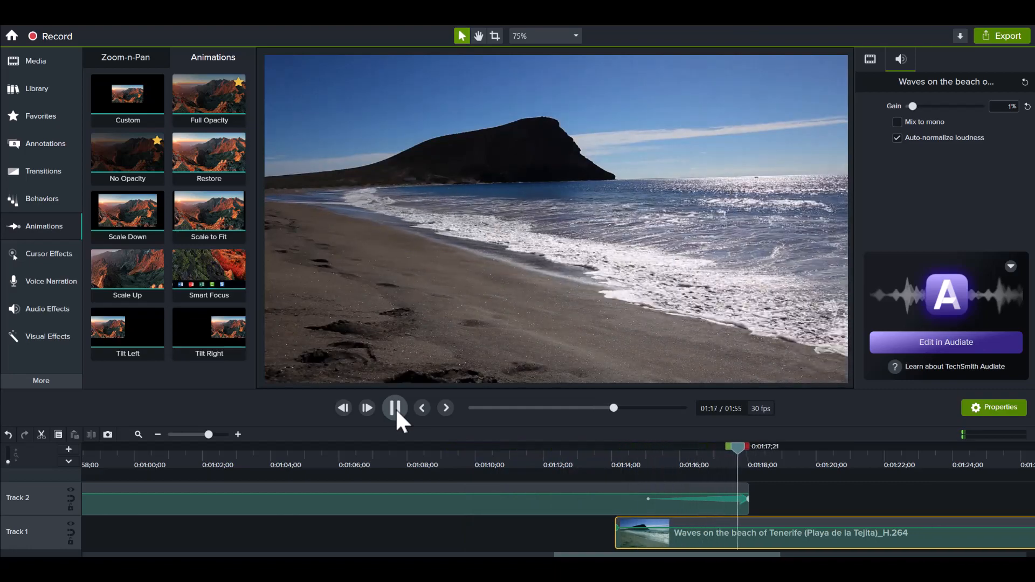
click(395, 408)
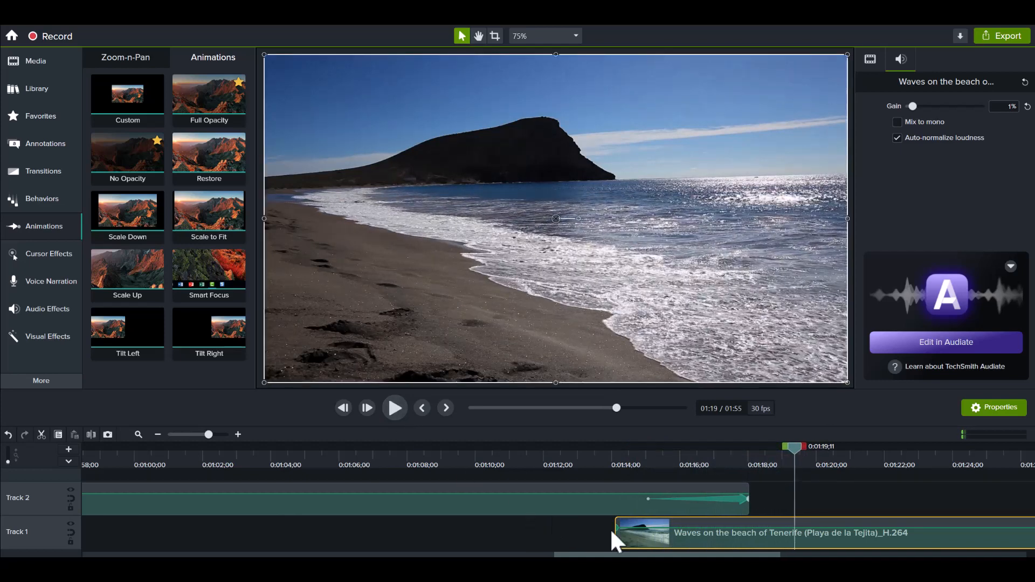
Move the third clip about half a second earlier on Track 1 and replay the crossfade.
click(746, 456)
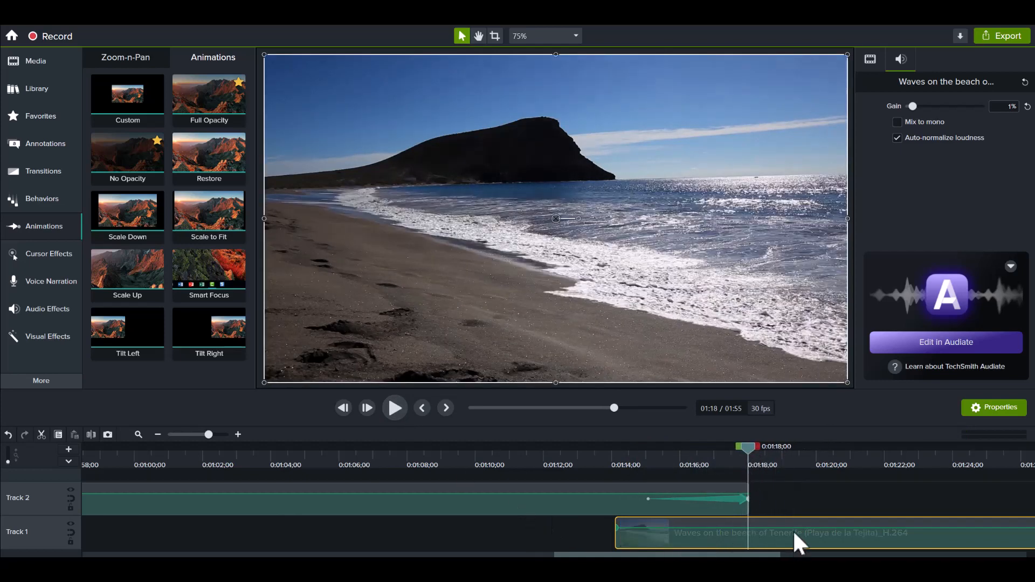
drag(793, 529, 776, 530)
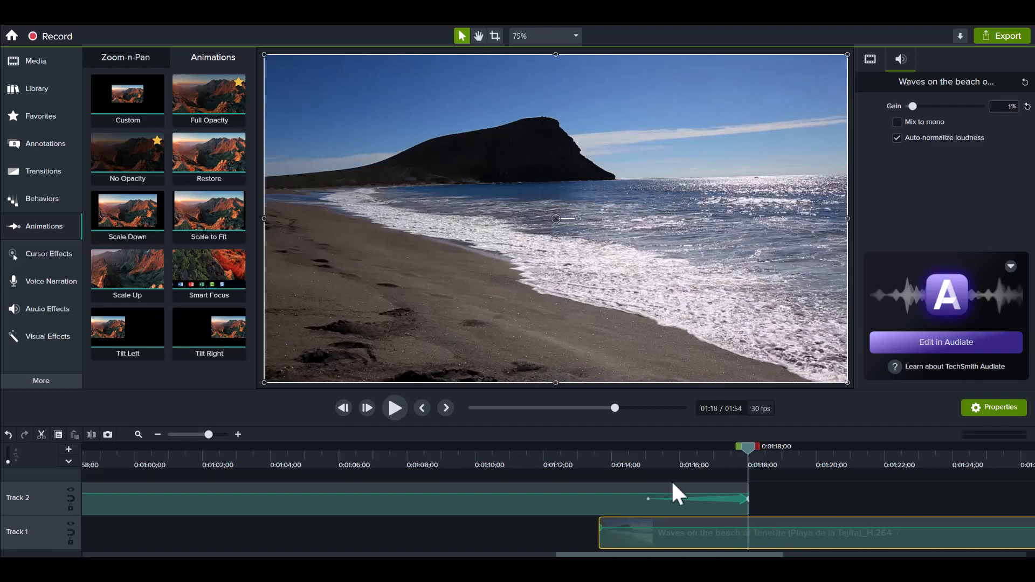
click(454, 458)
click(394, 409)
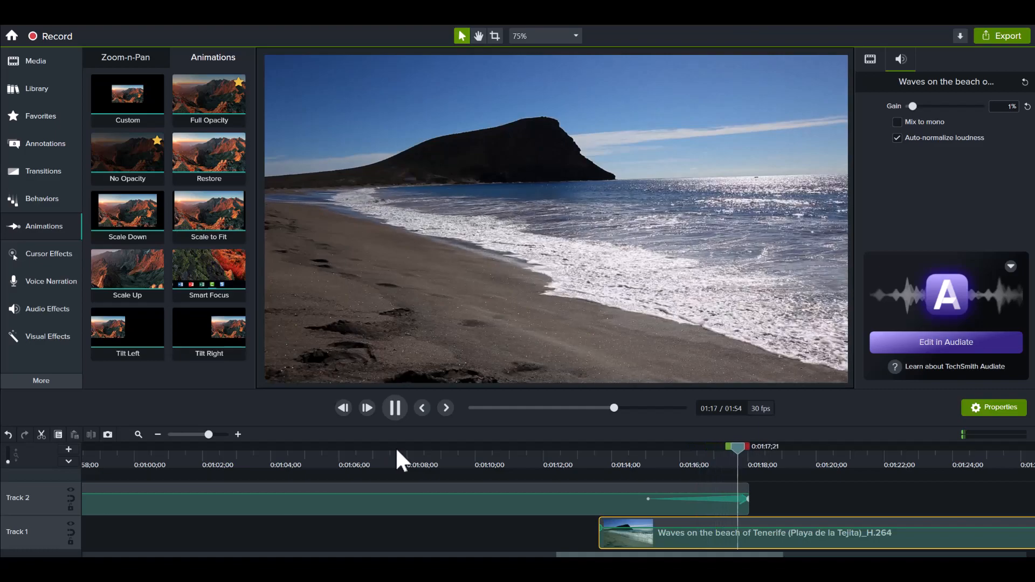
click(395, 407)
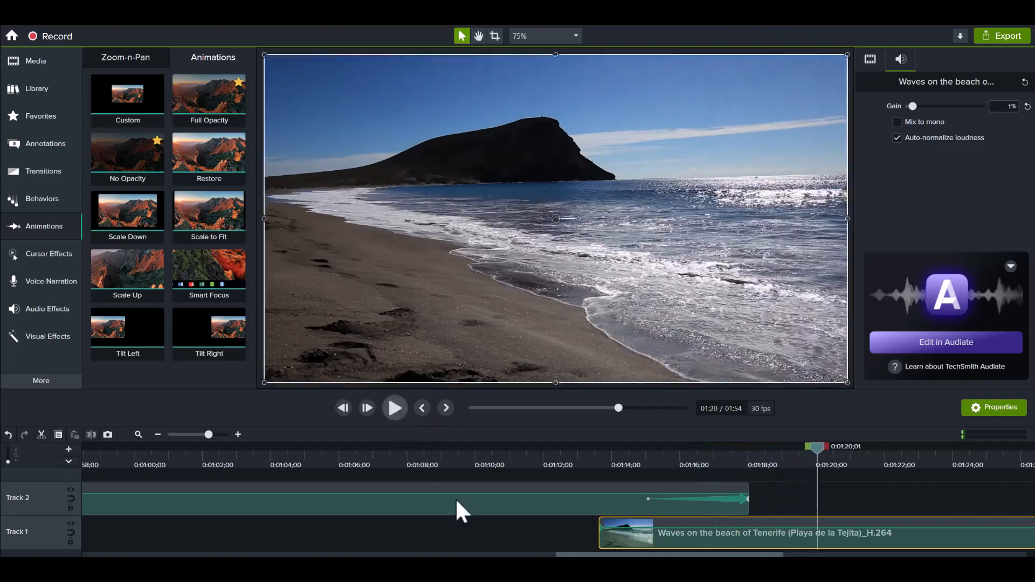
Copy the Track 2 clip and the third clip together, and paste the pair on the timeline at 0:01:56;03.
click(480, 522)
scroll(479, 521, down, 5)
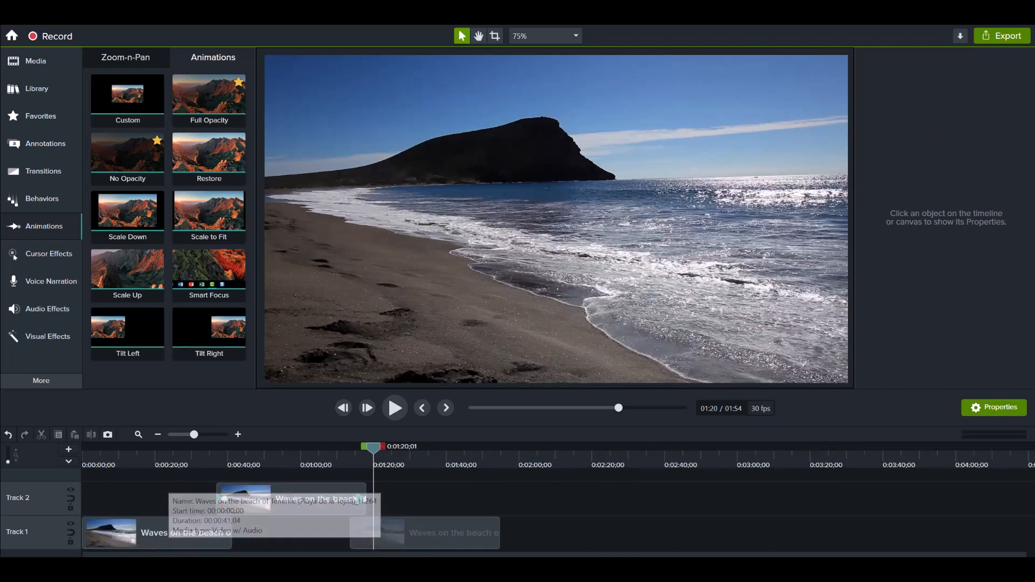
drag(539, 535, 309, 490)
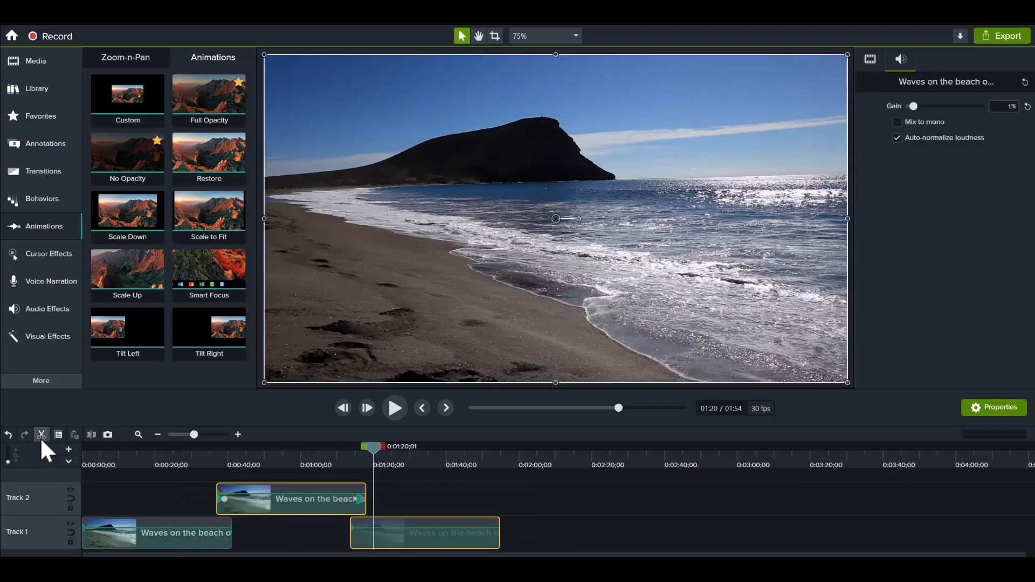
click(57, 433)
drag(380, 450, 503, 474)
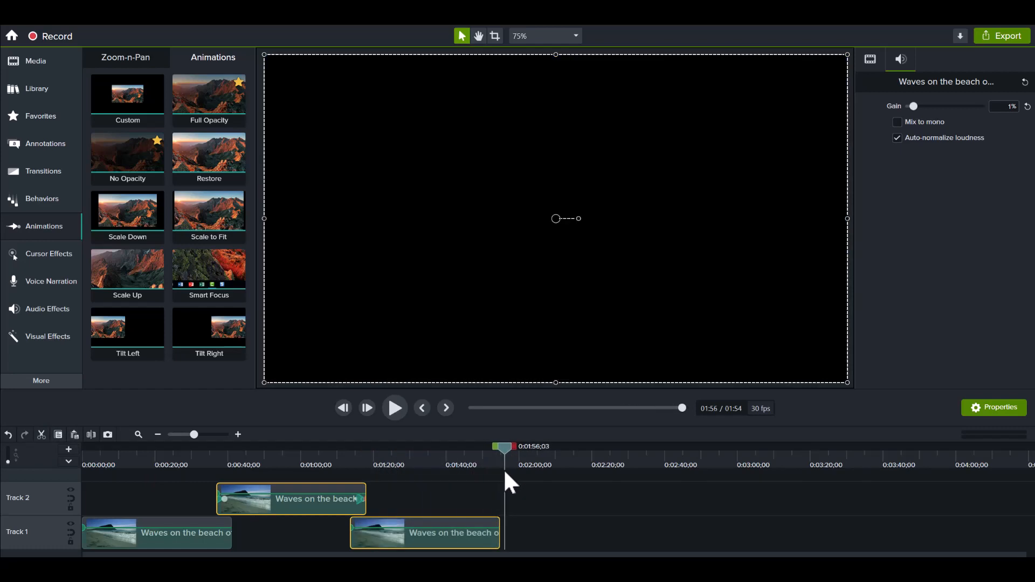
click(73, 436)
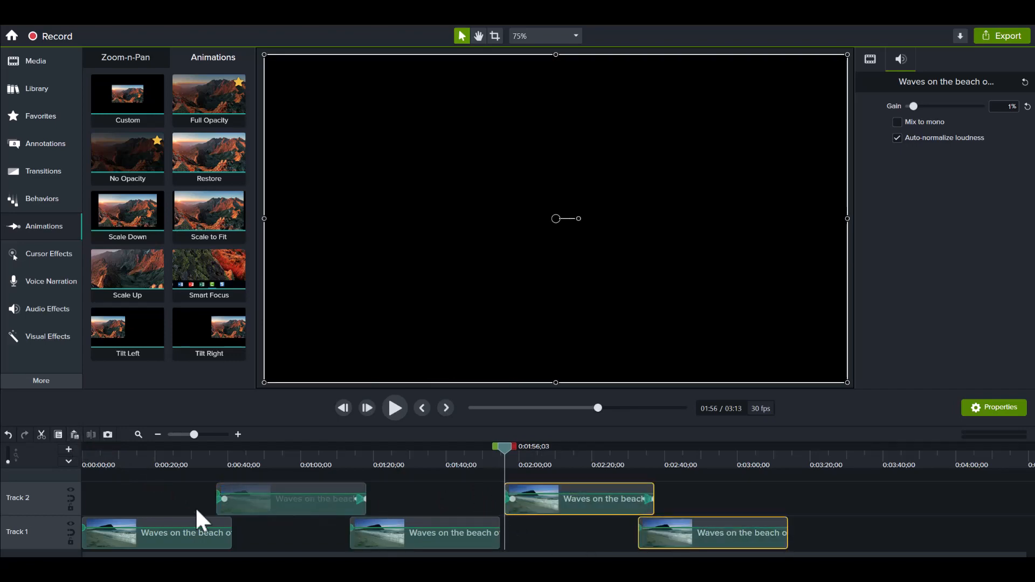
Check the first overlap's length, and shift the pasted pair earlier to overlap the third clip's end, starting at about 0:01:51.
click(202, 460)
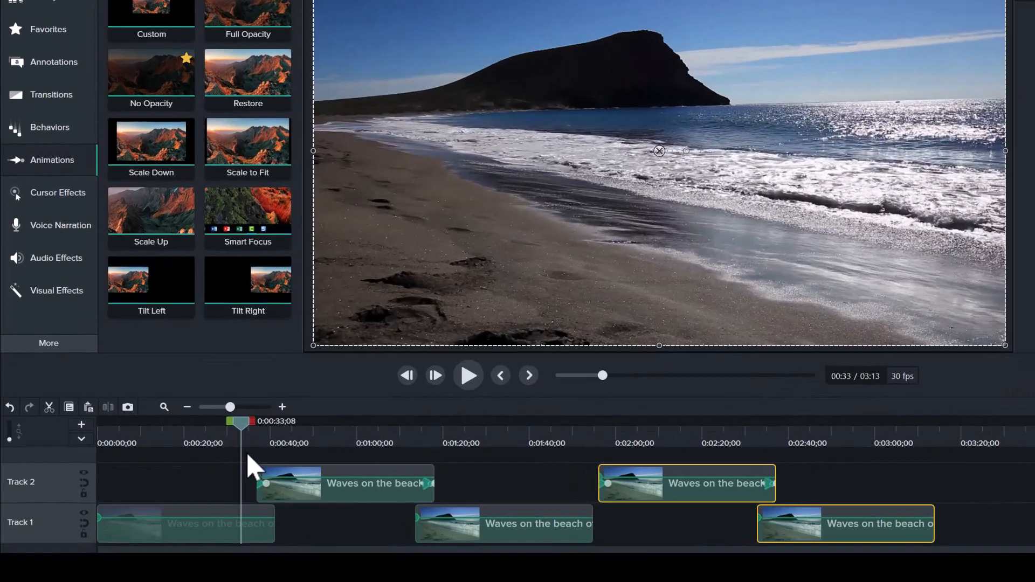
scroll(248, 456, up, 6)
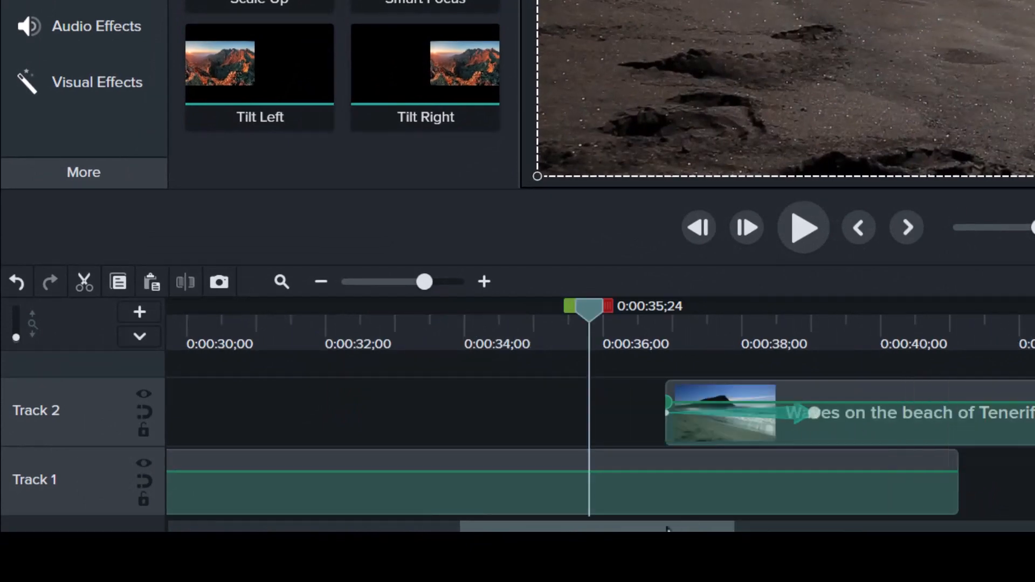
drag(666, 530, 912, 533)
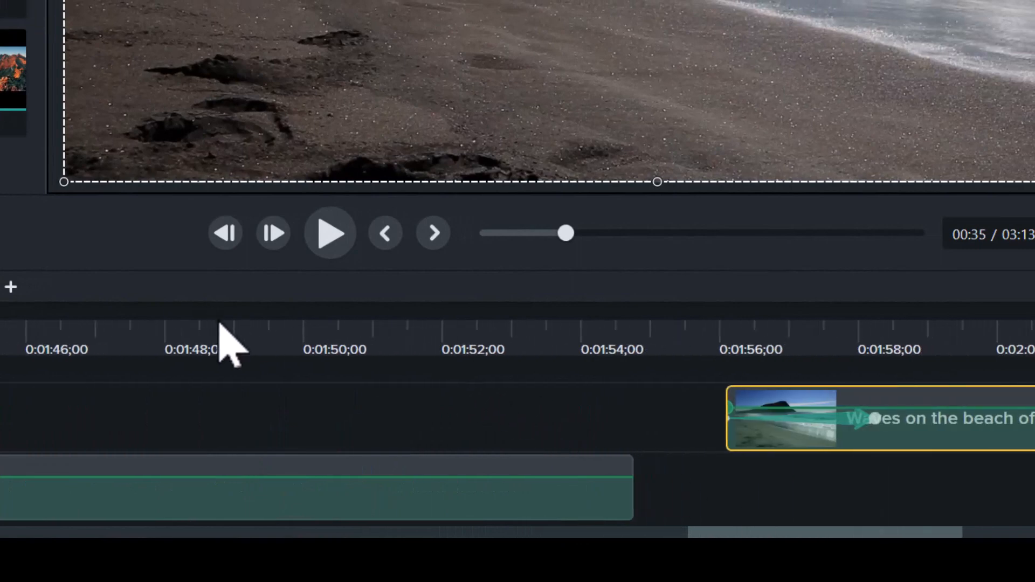
click(219, 326)
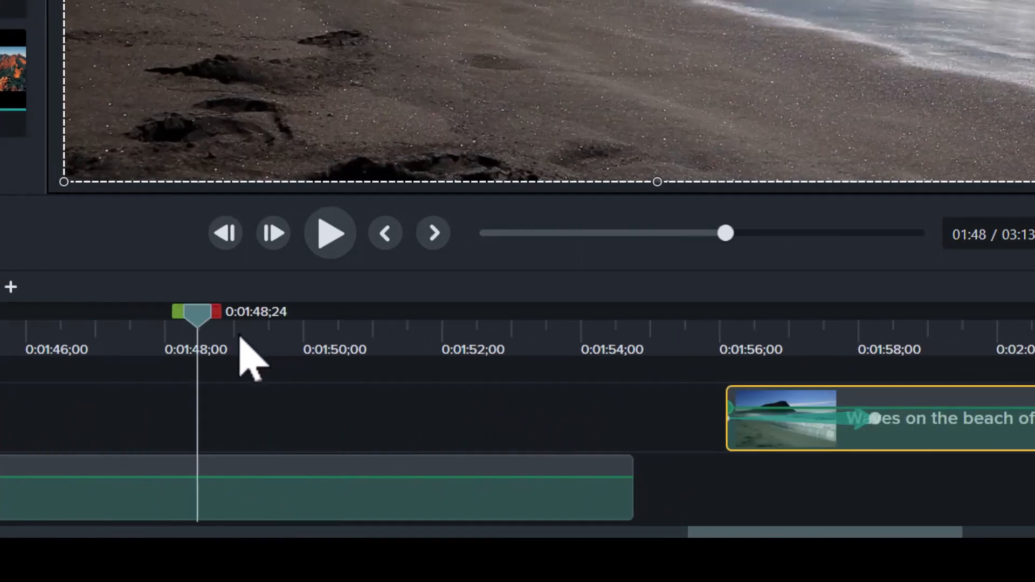
drag(959, 434, 580, 429)
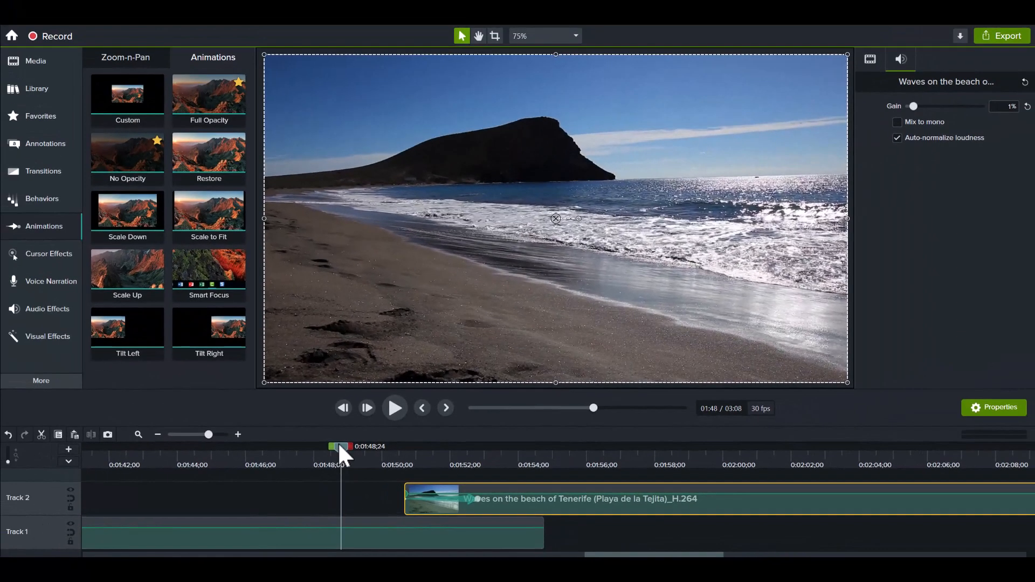
Play the crossfade from the third clip into the pasted Track 2 clip, starting from 0:01:48;02.
drag(216, 313, 165, 313)
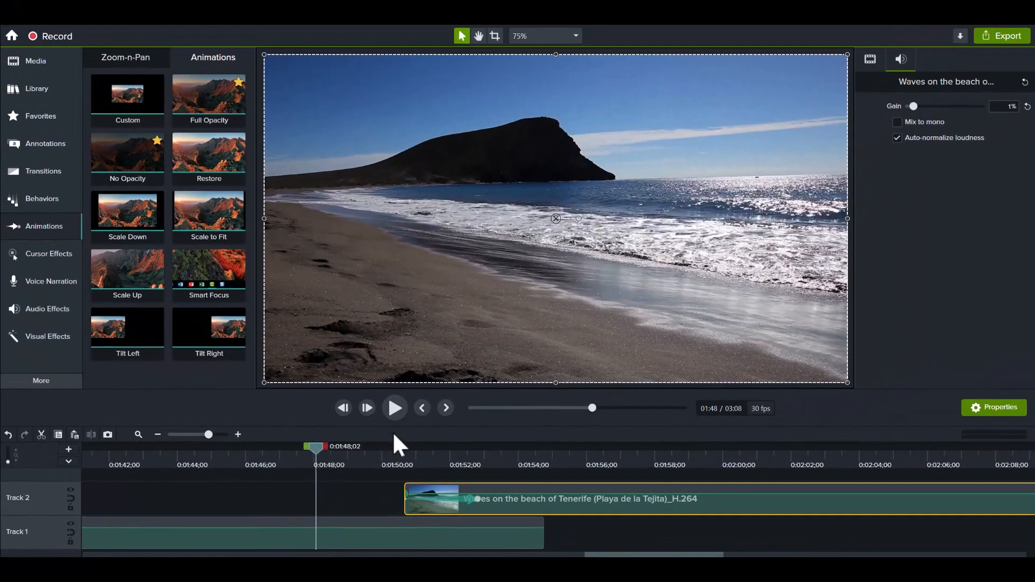
click(395, 414)
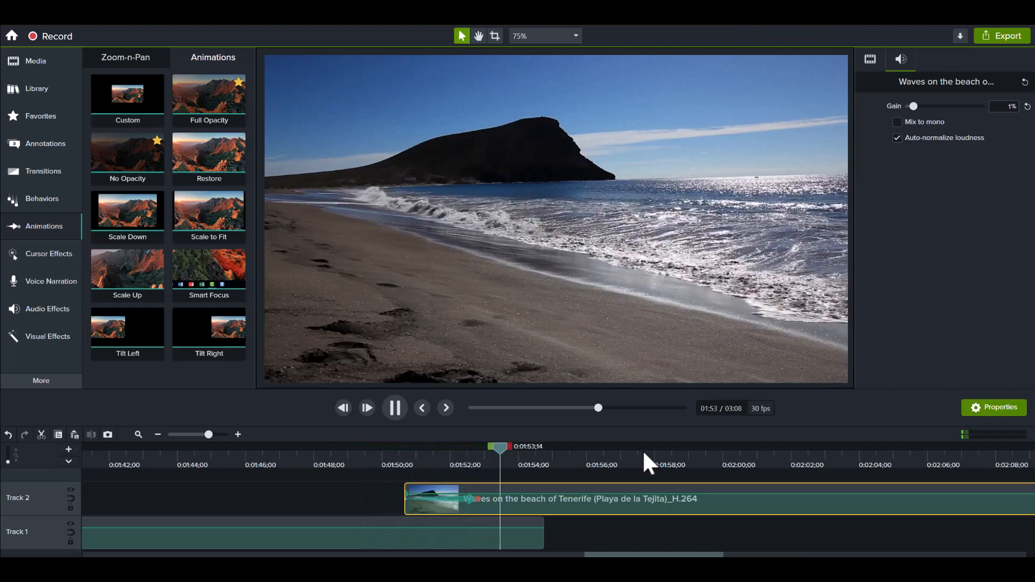
click(396, 409)
Copy the four clips that follow the first one and paste them at 0:03:05;09, overlapping the last clip's end.
scroll(437, 457, down, 3)
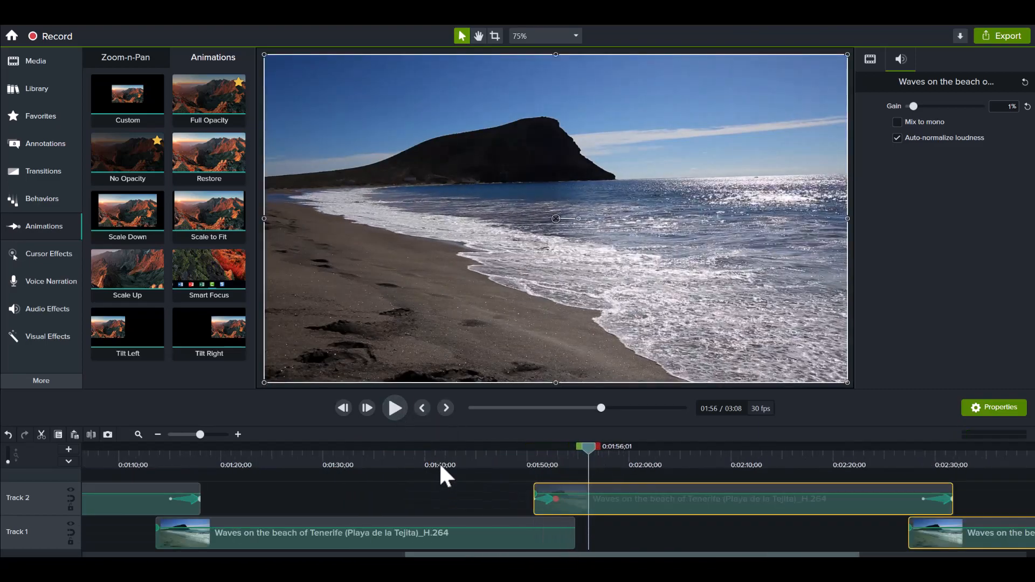
scroll(439, 461, down, 3)
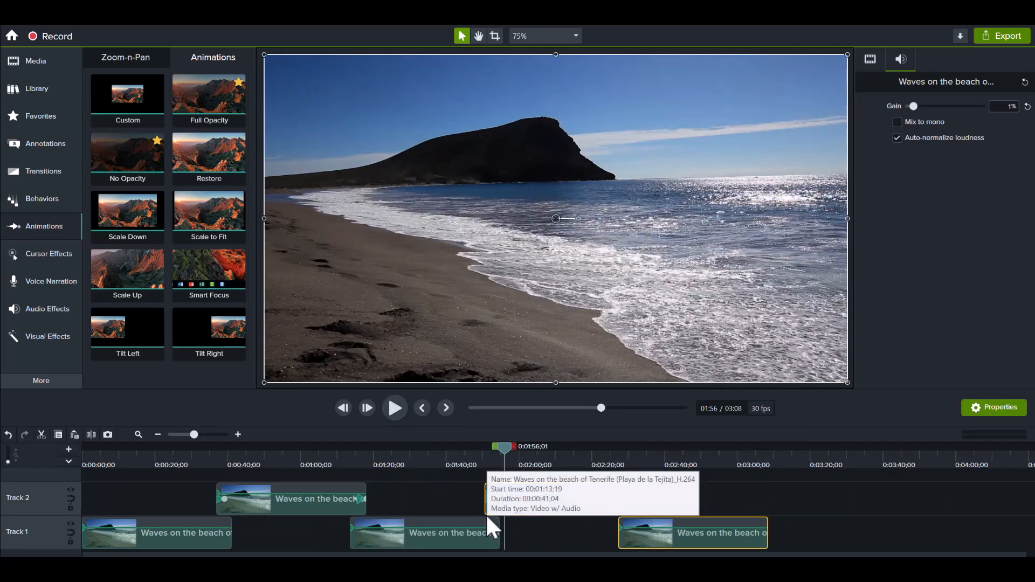
click(829, 529)
drag(819, 545, 259, 490)
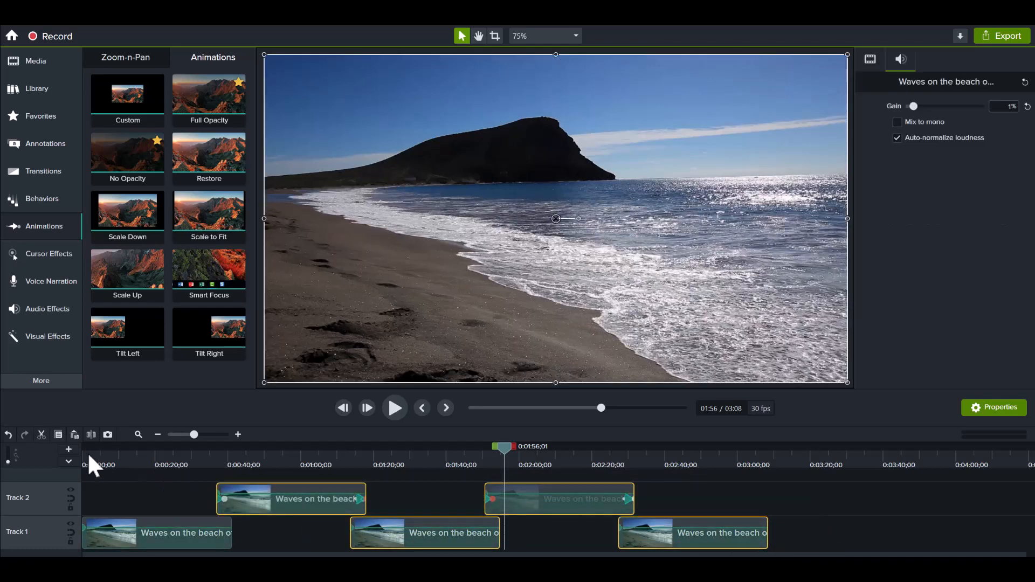
click(757, 457)
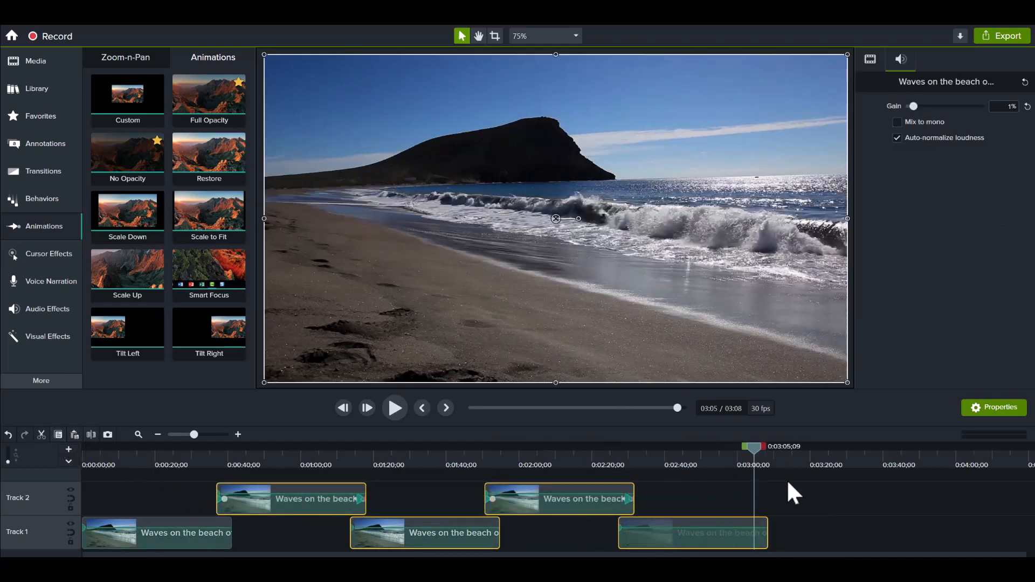
scroll(775, 502, up, 5)
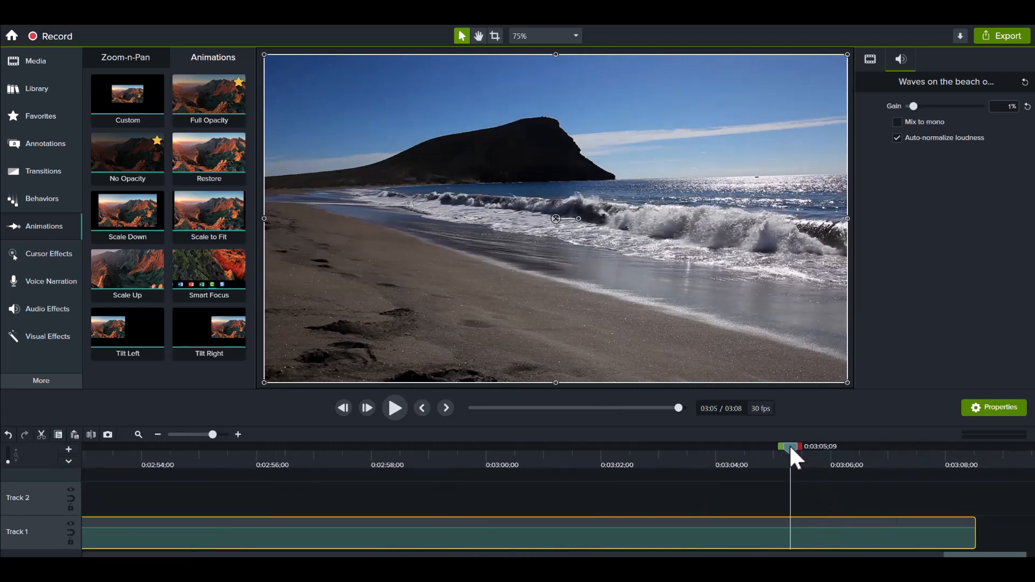
drag(308, 386, 343, 334)
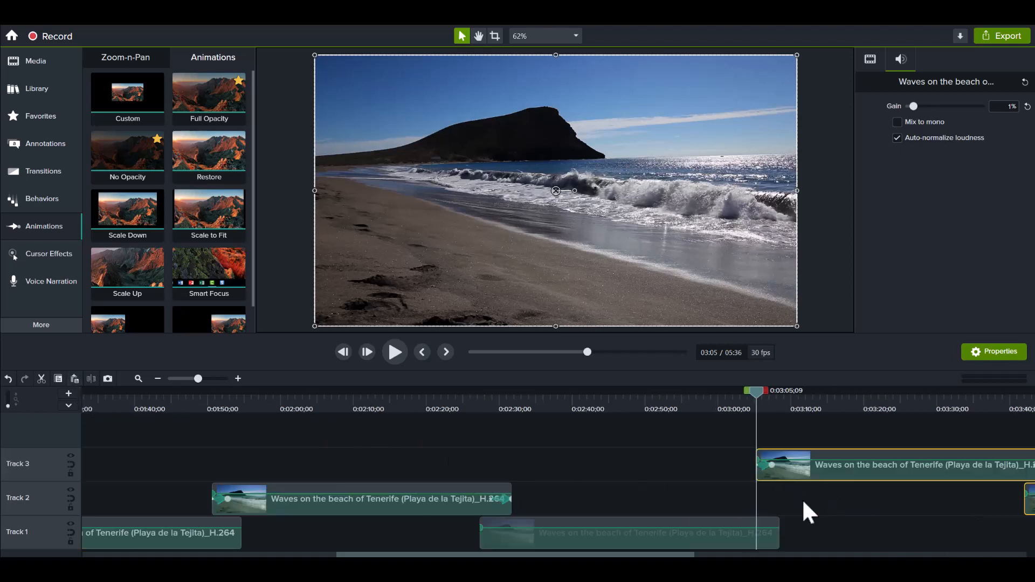
Move the four pasted clips down onto Tracks 2 and 1, keeping their start at 0:03:05;09, and scrub near the new overlap.
drag(782, 474, 756, 441)
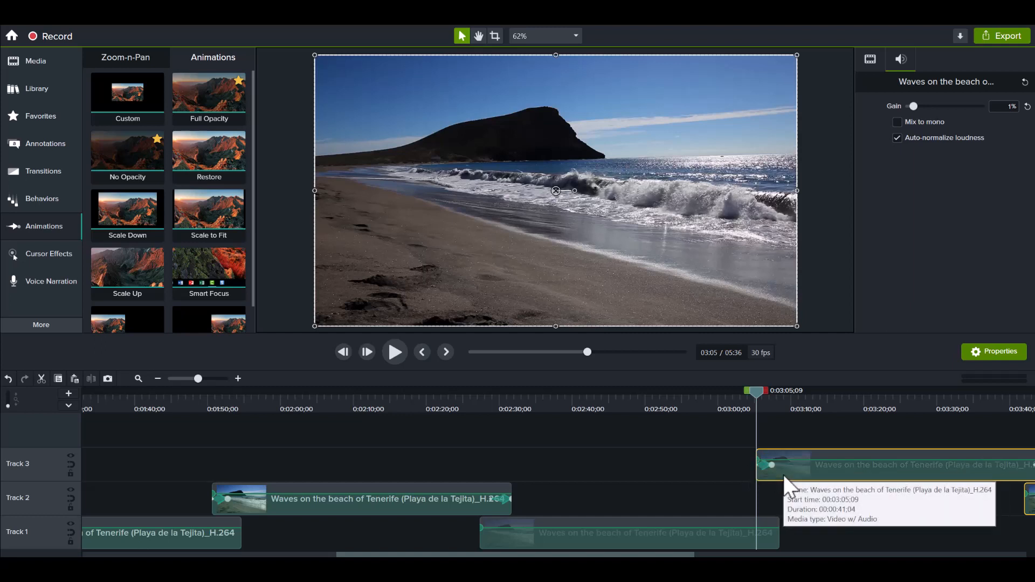
drag(784, 474, 782, 497)
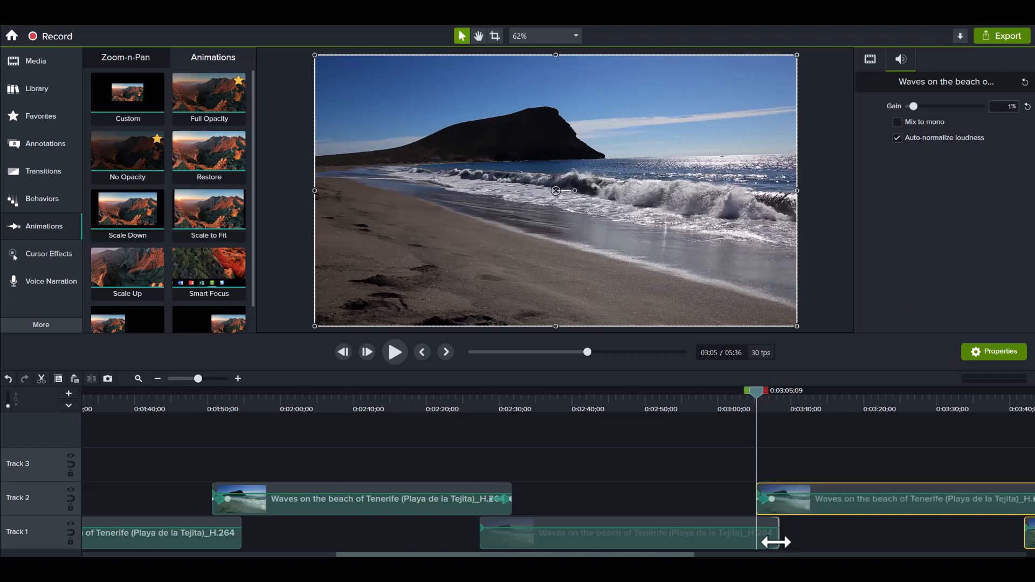
scroll(776, 543, down, 3)
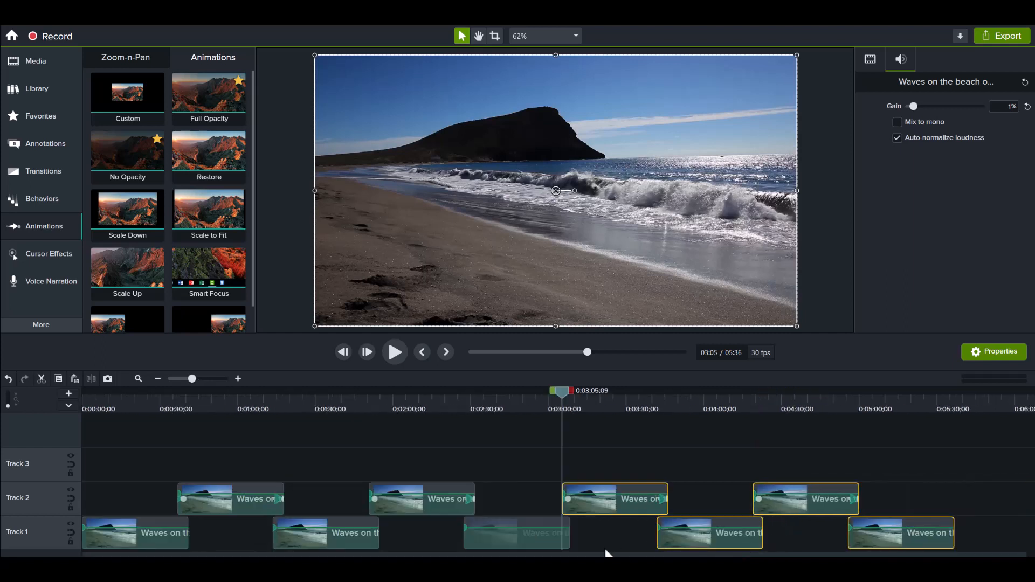
scroll(600, 518, up, 3)
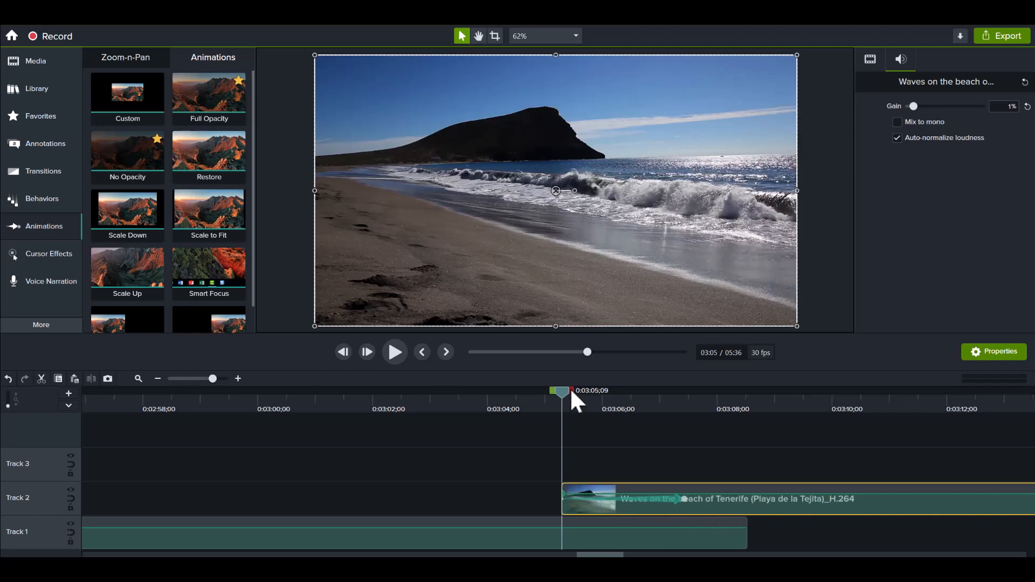
drag(570, 390, 520, 390)
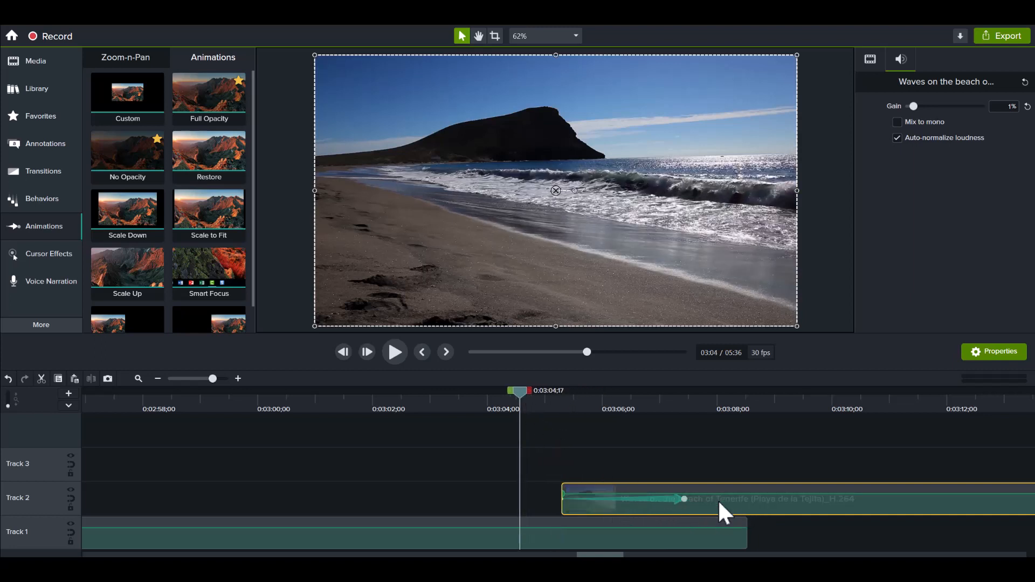
scroll(707, 501, down, 2)
scroll(705, 503, down, 5)
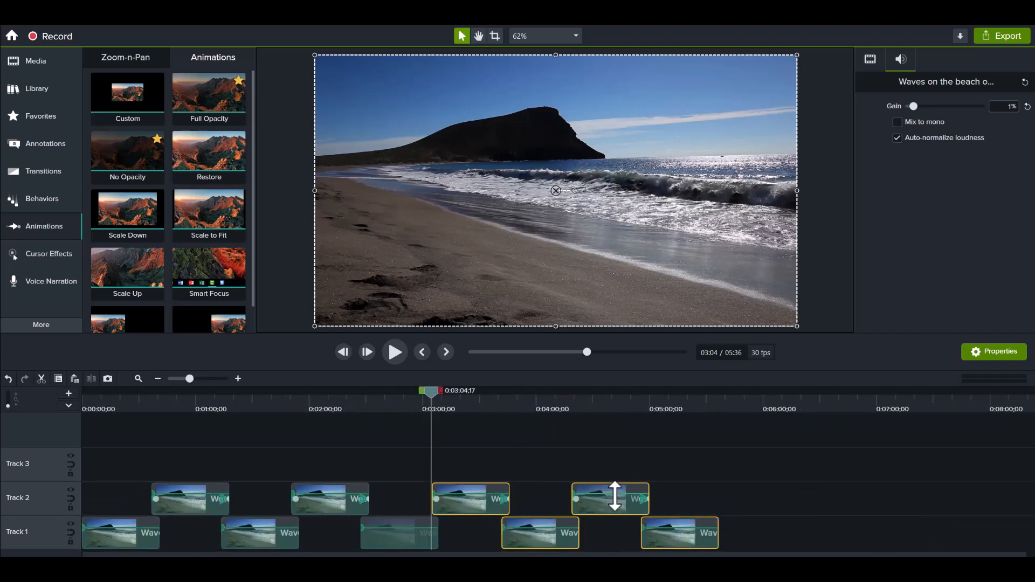
drag(774, 533, 193, 490)
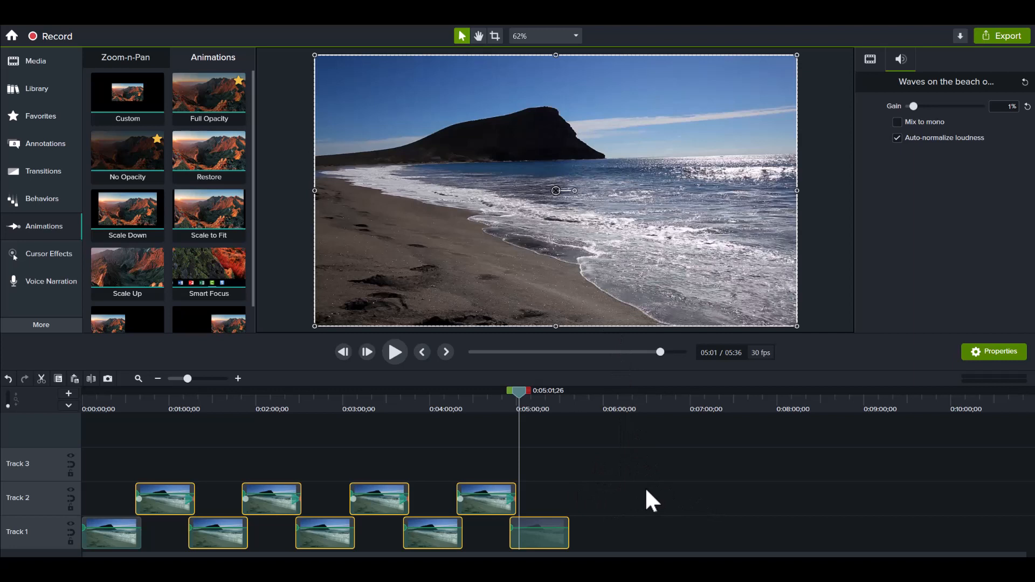
click(636, 506)
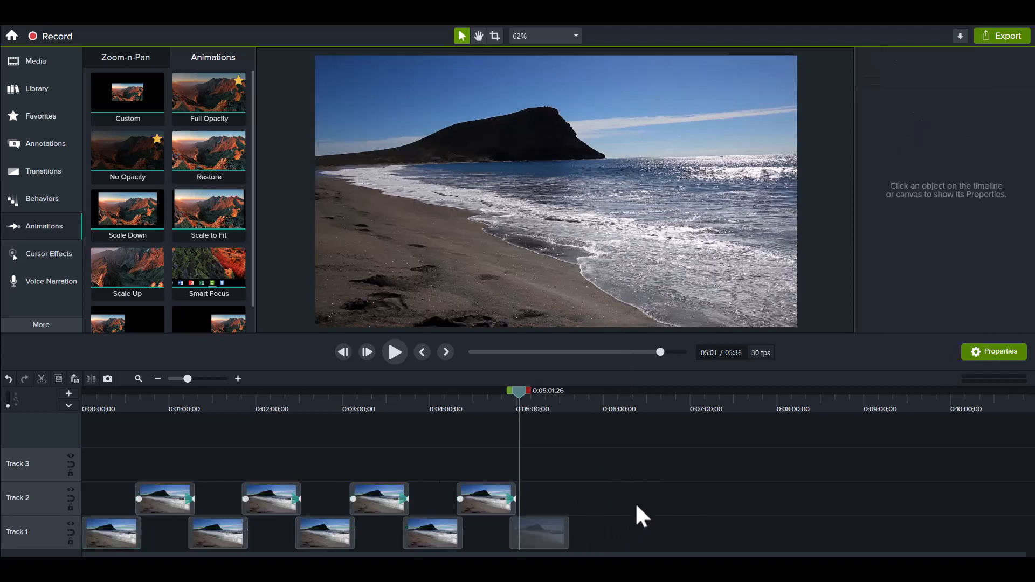